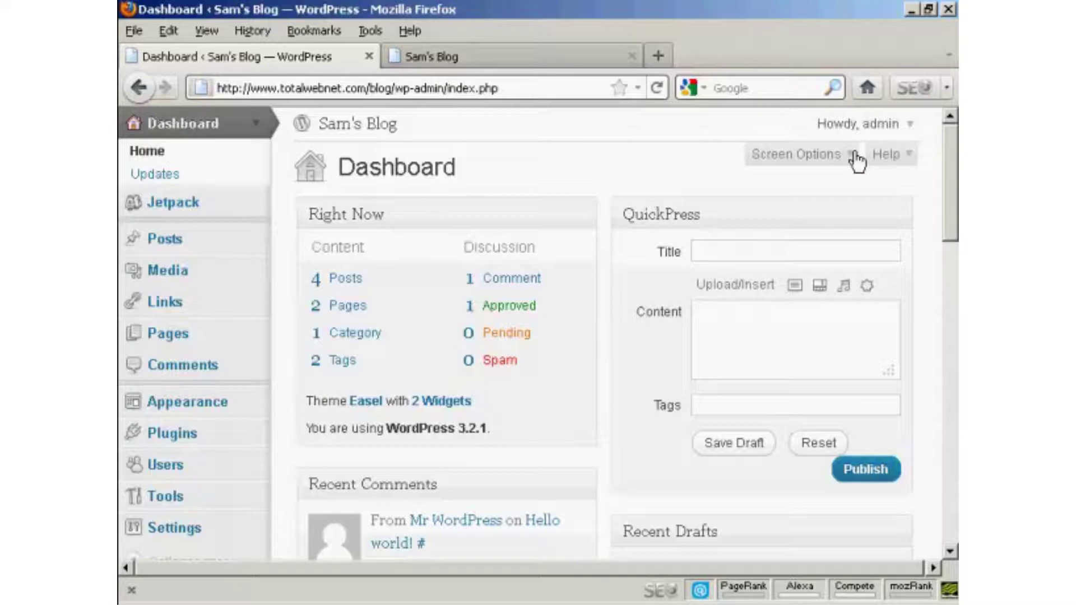
Scroll down the Dashboard's left admin menu to bring the Users entry into view.
drag(951, 190, 952, 216)
scroll(951, 215, down, 4)
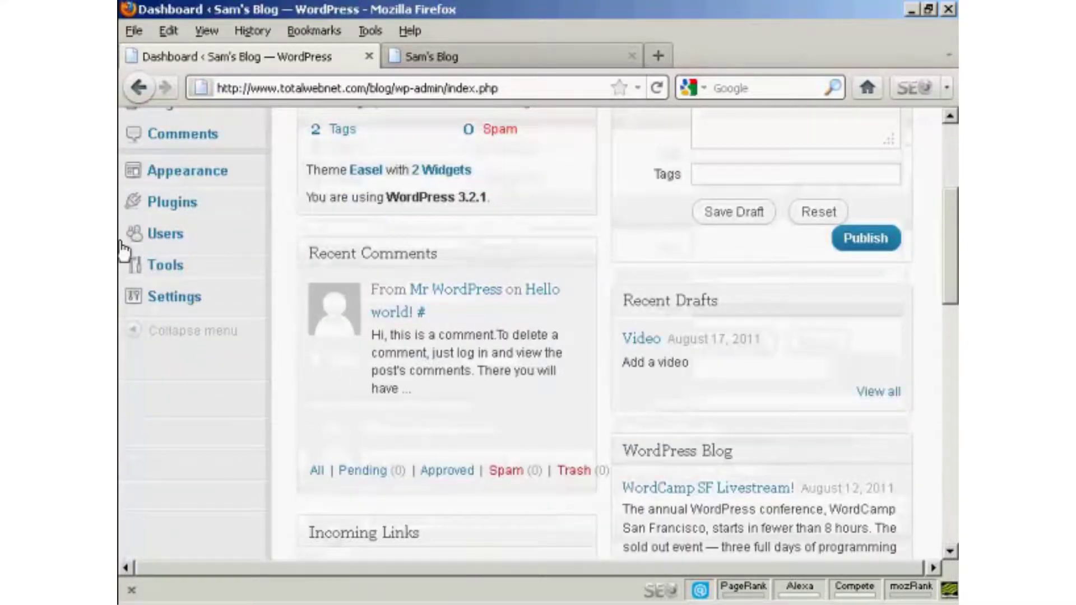
Go to the Users list, which holds only the admin account, and open Add New.
click(167, 241)
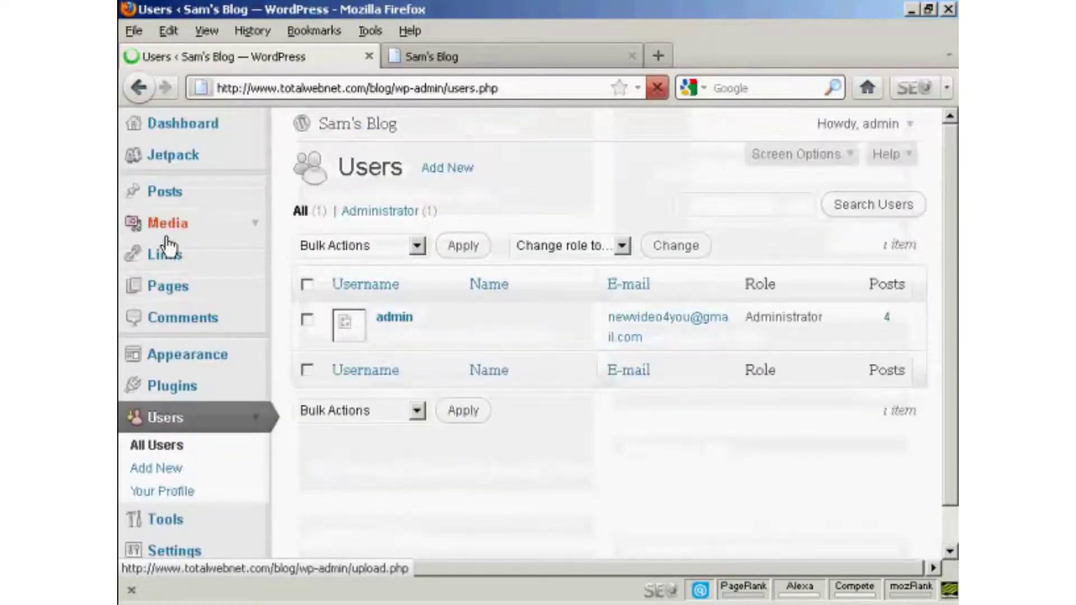
scroll(303, 440, down, 2)
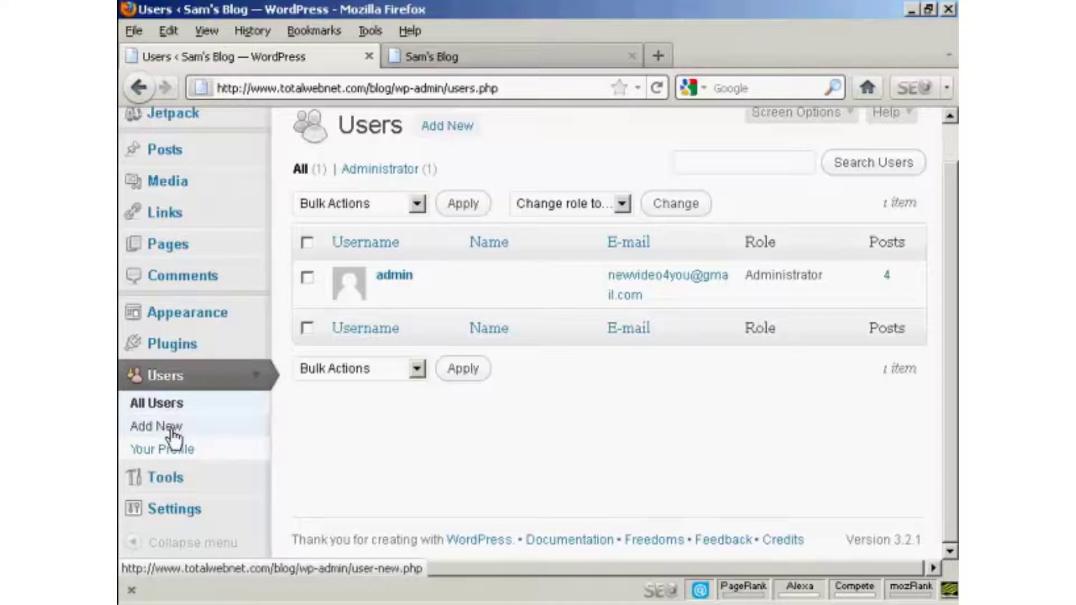
click(158, 429)
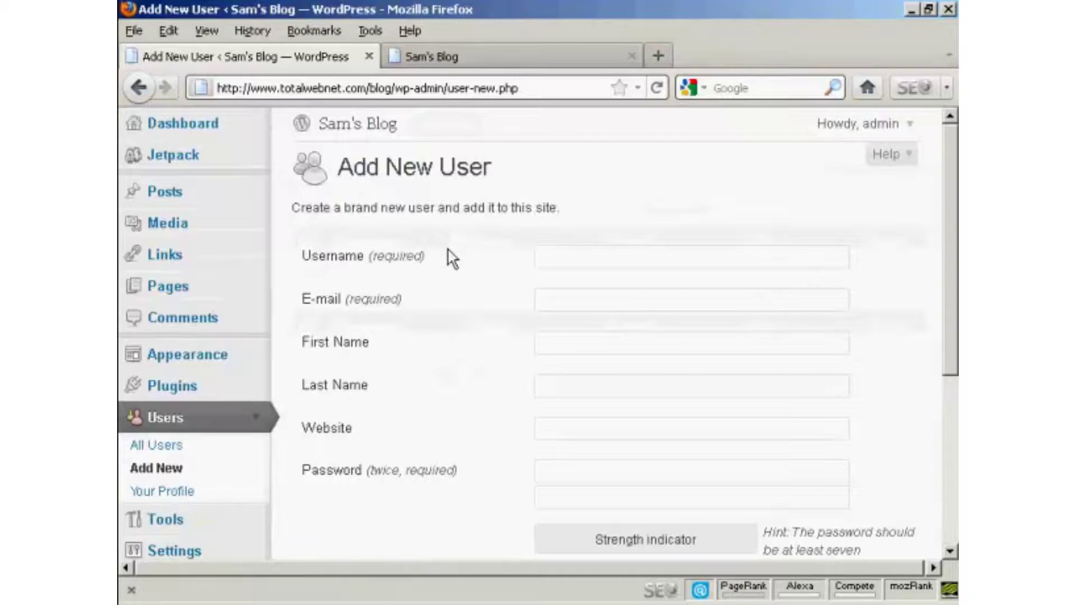
Enter the new user's username, e-mail address, first name and last name.
click(411, 258)
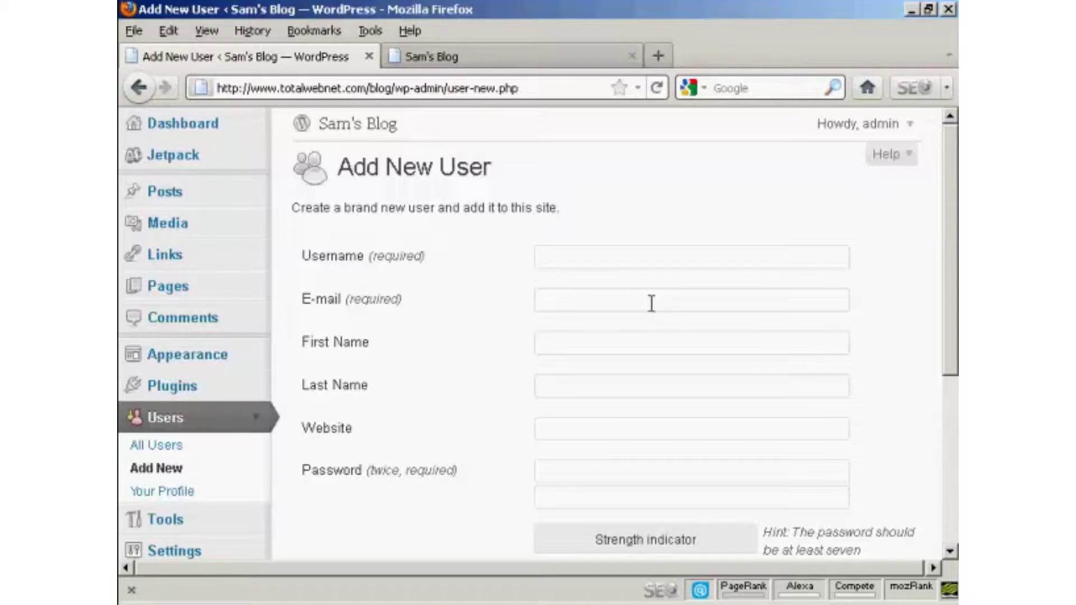
text(Fred)
click(554, 298)
text(fred@yo)
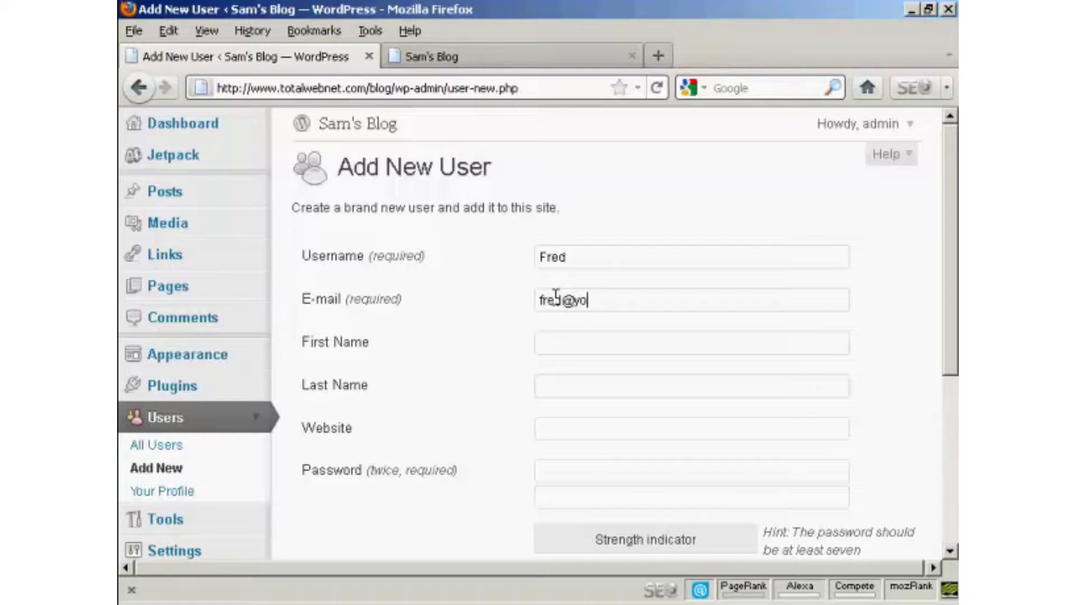
text(ursite.com)
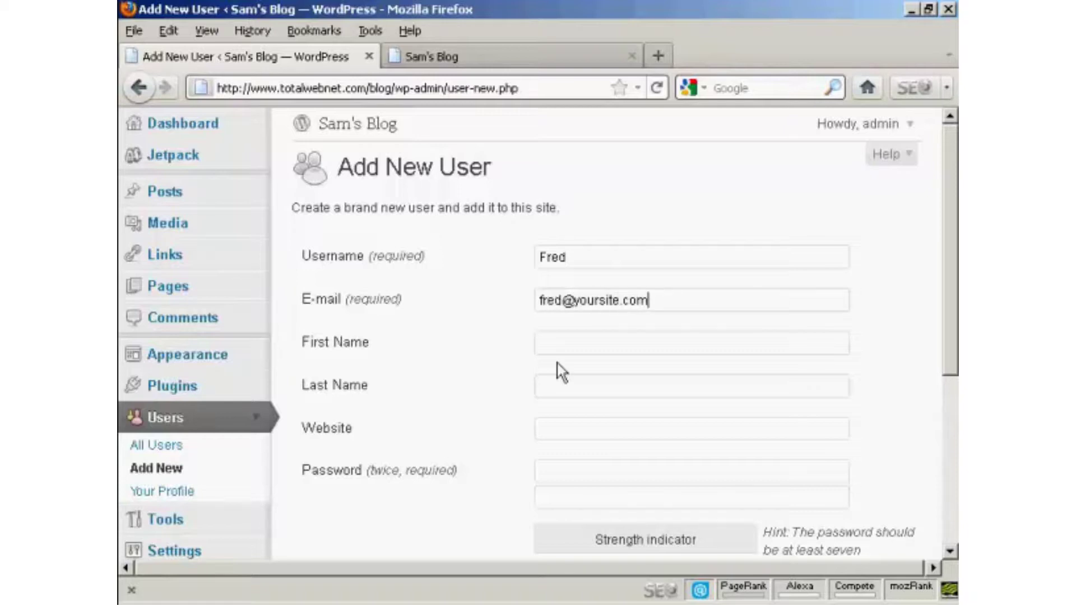
click(560, 340)
text(Fred)
click(564, 389)
text(Smith)
Enter the new user's password in both Password fields.
drag(955, 240, 956, 316)
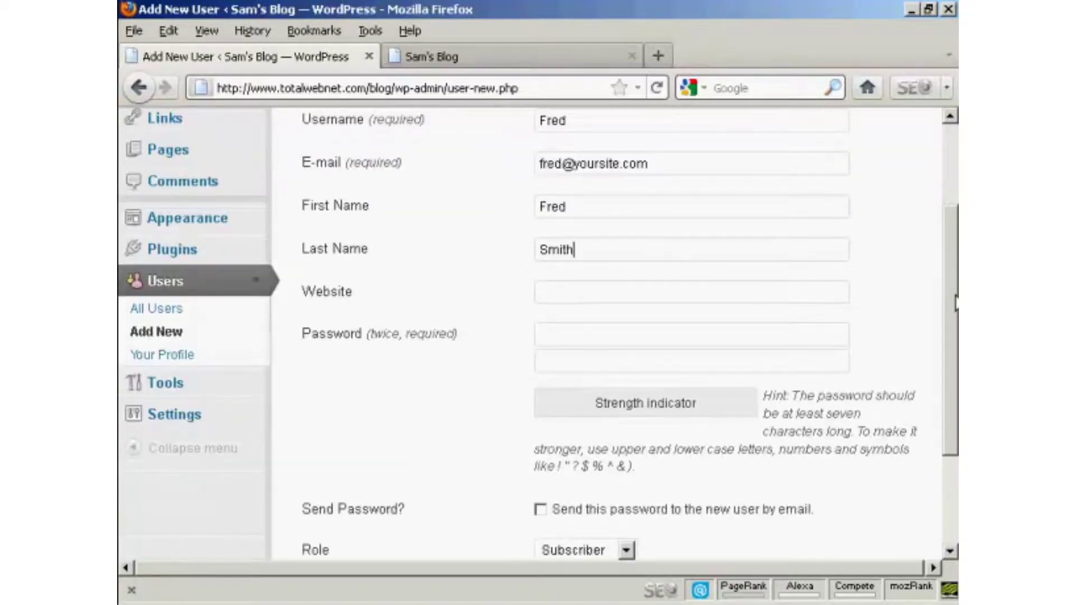
click(549, 337)
text(abc)
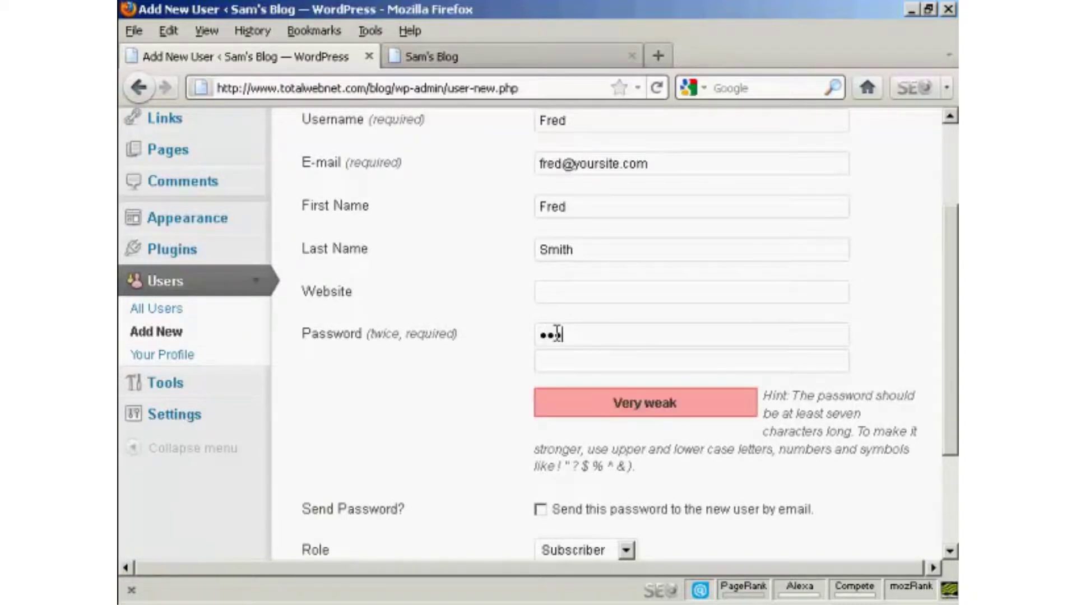
text(defghi)
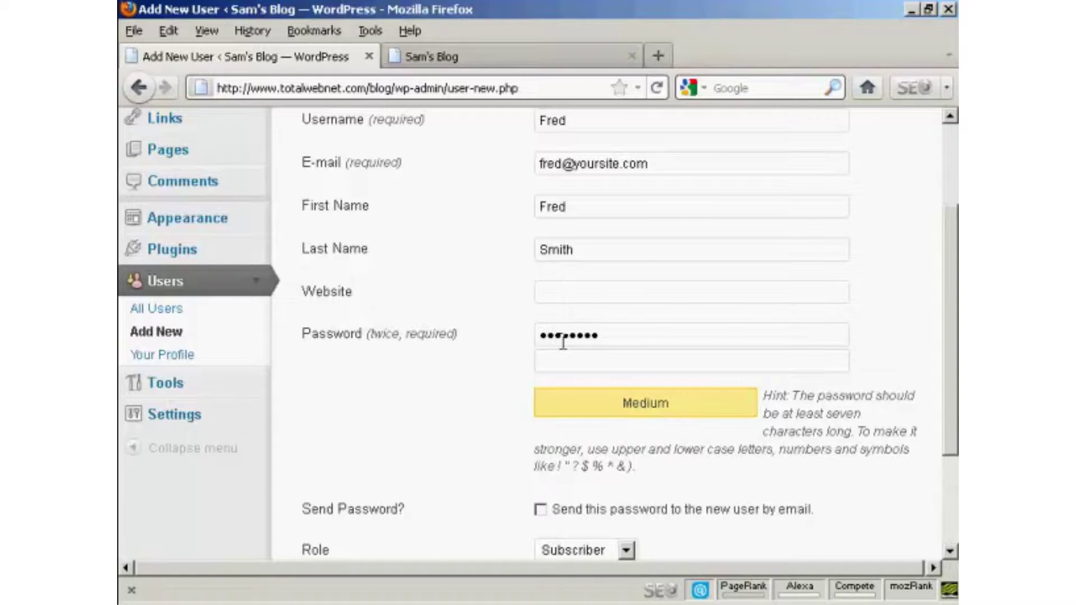
click(558, 357)
text(abcdefghi)
scroll(951, 360, down, 4)
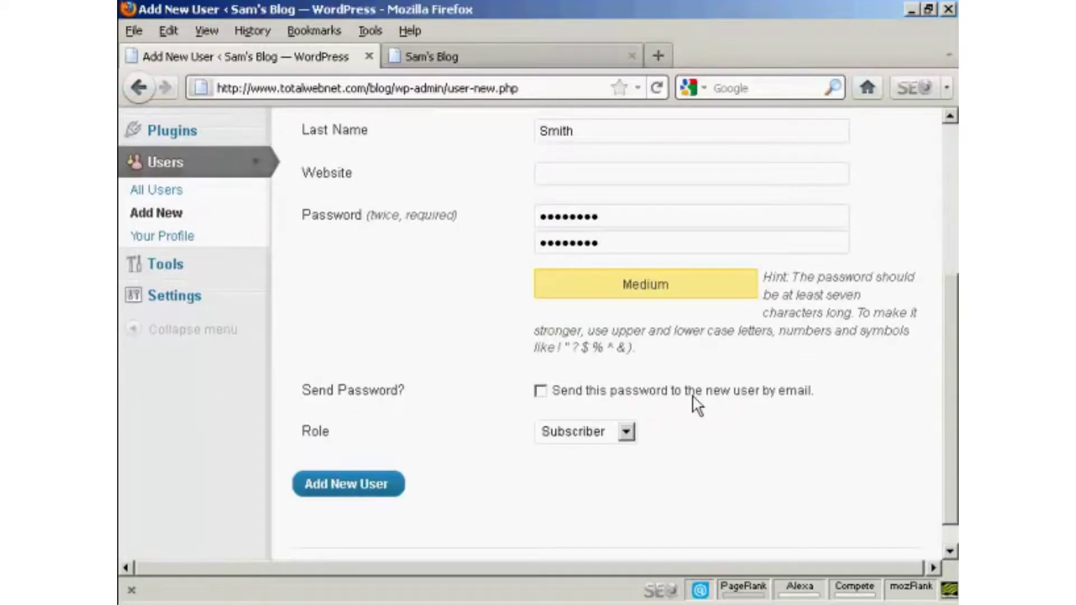
Leave Send Password unchecked, choose the Author role, and create the user account.
click(541, 392)
click(540, 392)
click(628, 431)
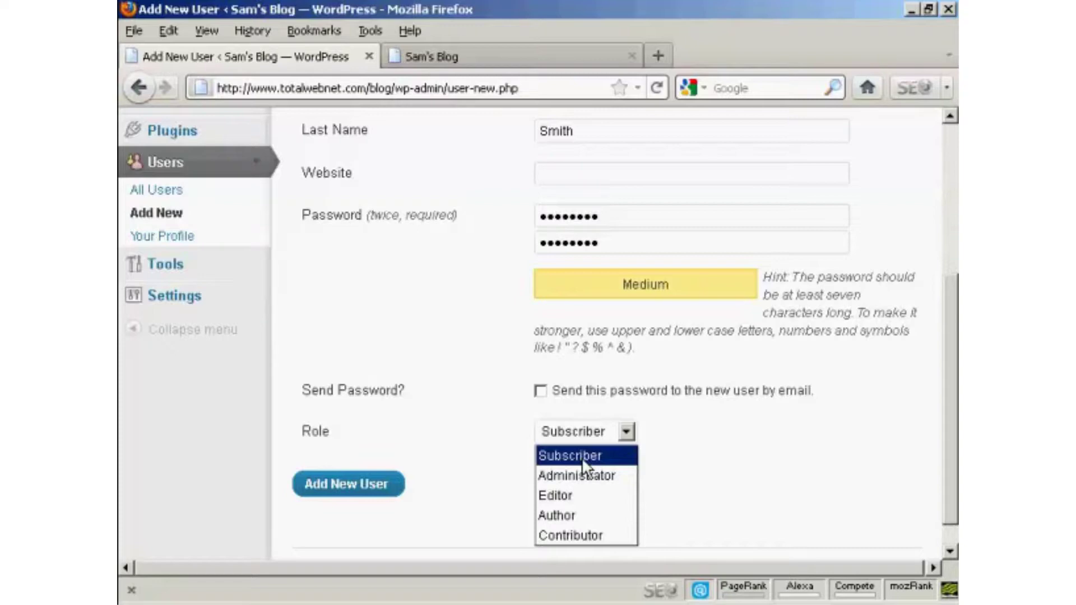
click(580, 512)
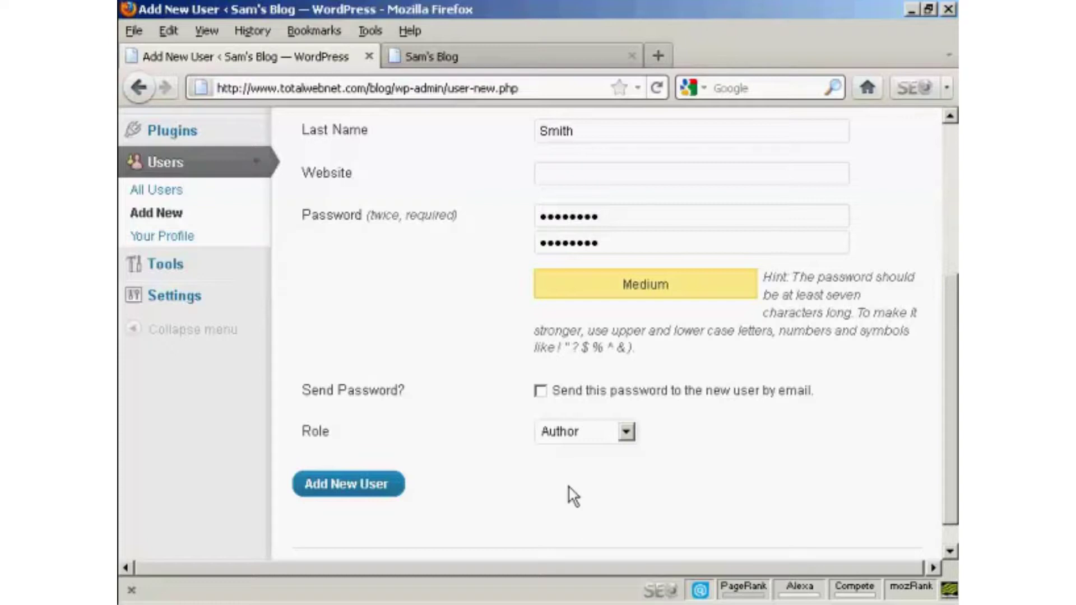
click(358, 486)
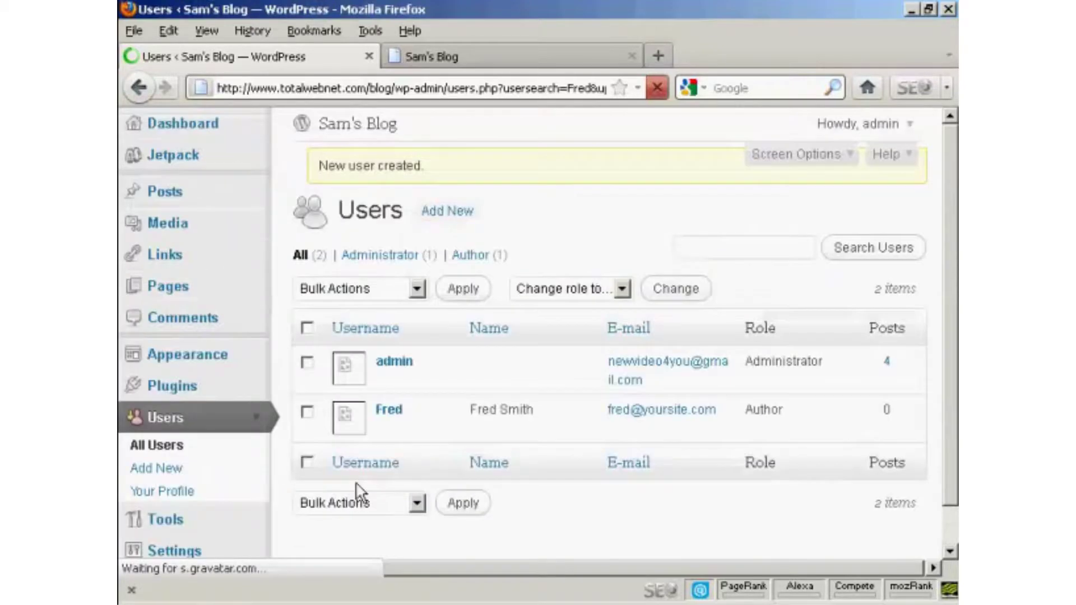
Check the Users list shows the admin plus the new Author with 0 posts, then open the Howdy, admin menu.
scroll(360, 493, down, 2)
scroll(386, 364, down, 1)
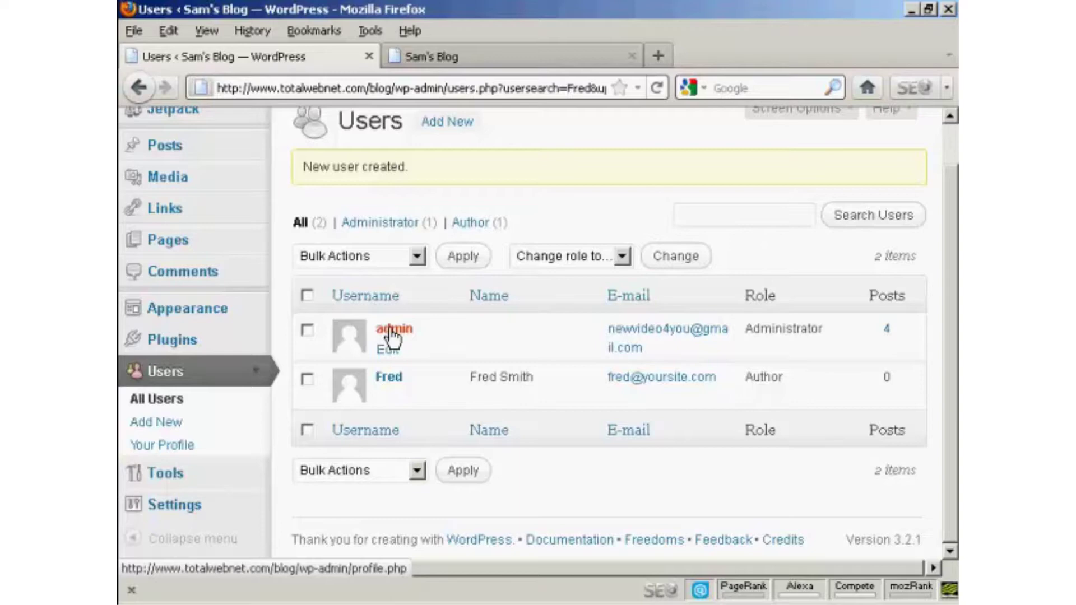
mouse_move(392, 381)
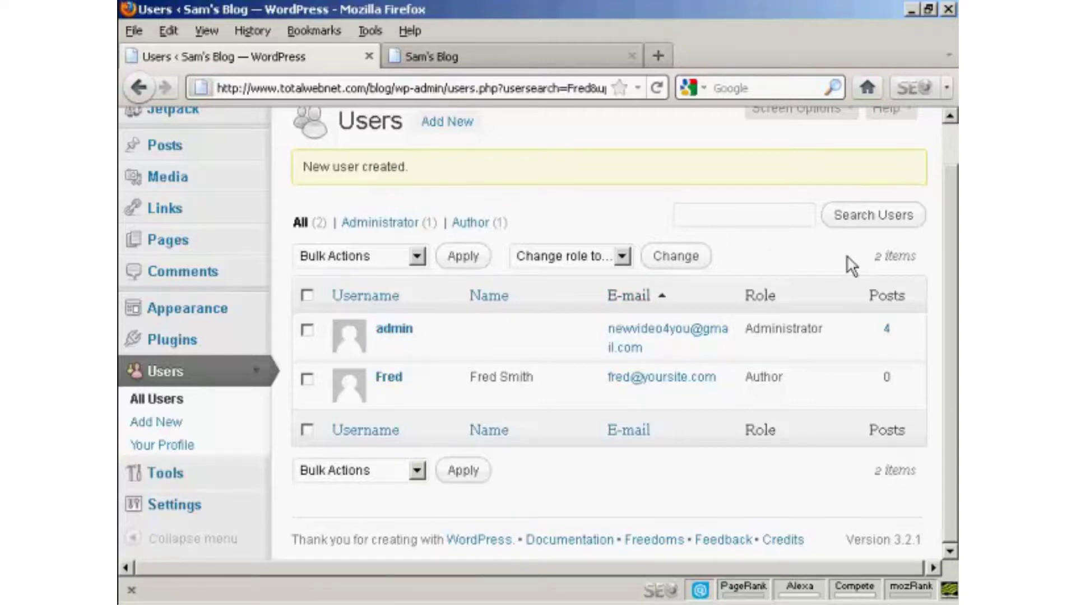
drag(956, 227, 956, 169)
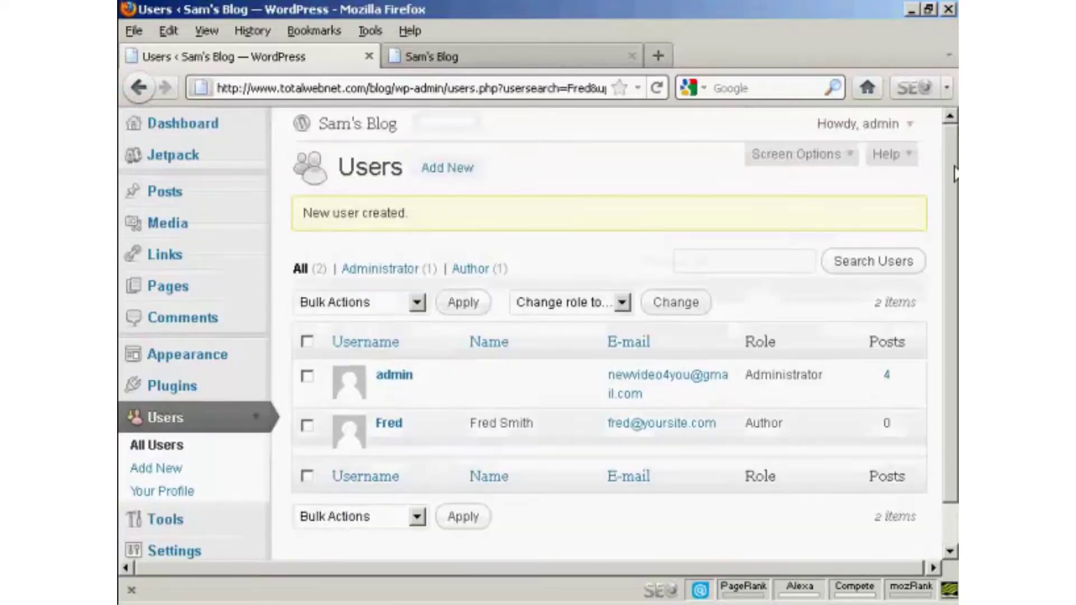
click(905, 128)
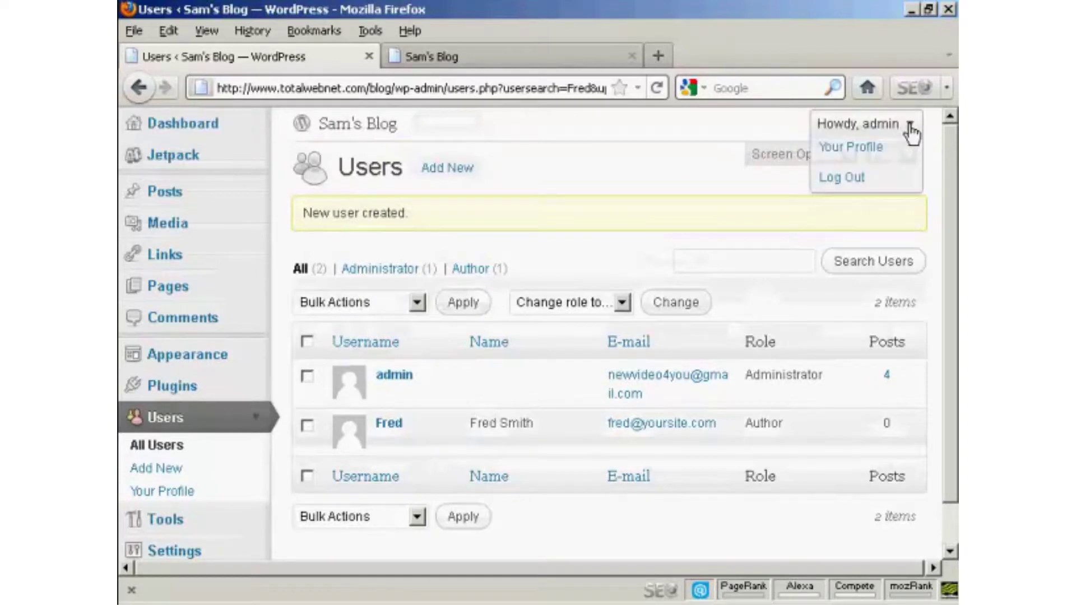
Log out as admin and sign in with the Author user's username and password.
click(845, 184)
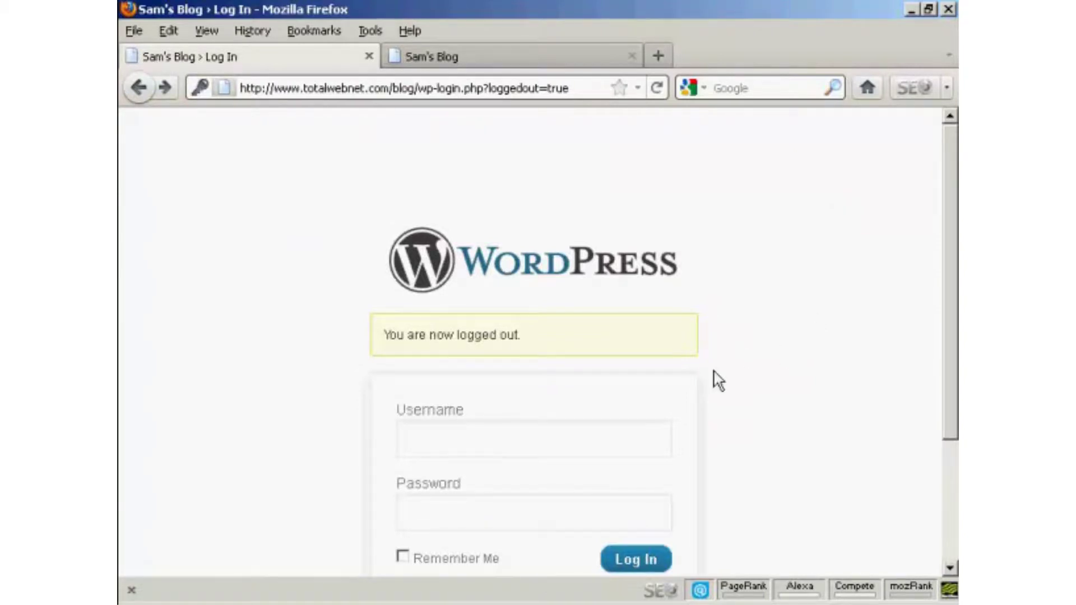
click(473, 441)
text(Fred)
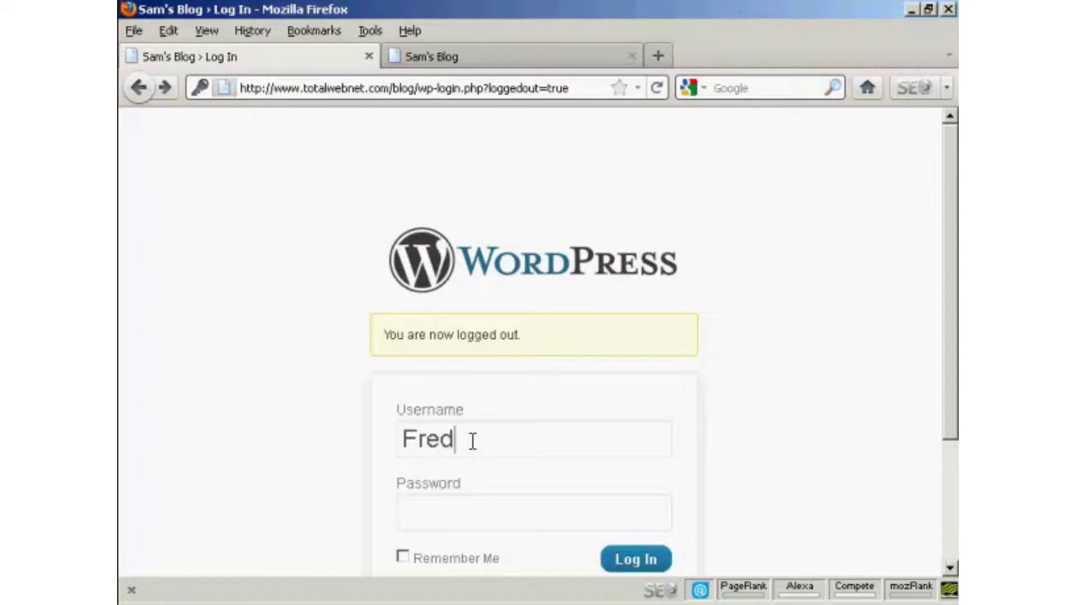
click(428, 508)
text(*****)
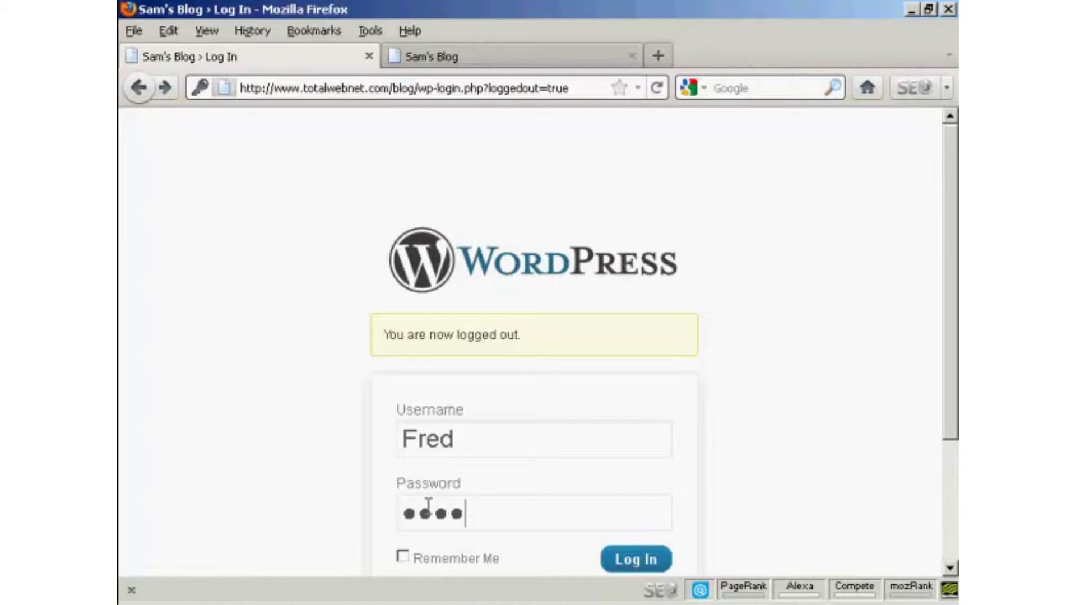
text(***)
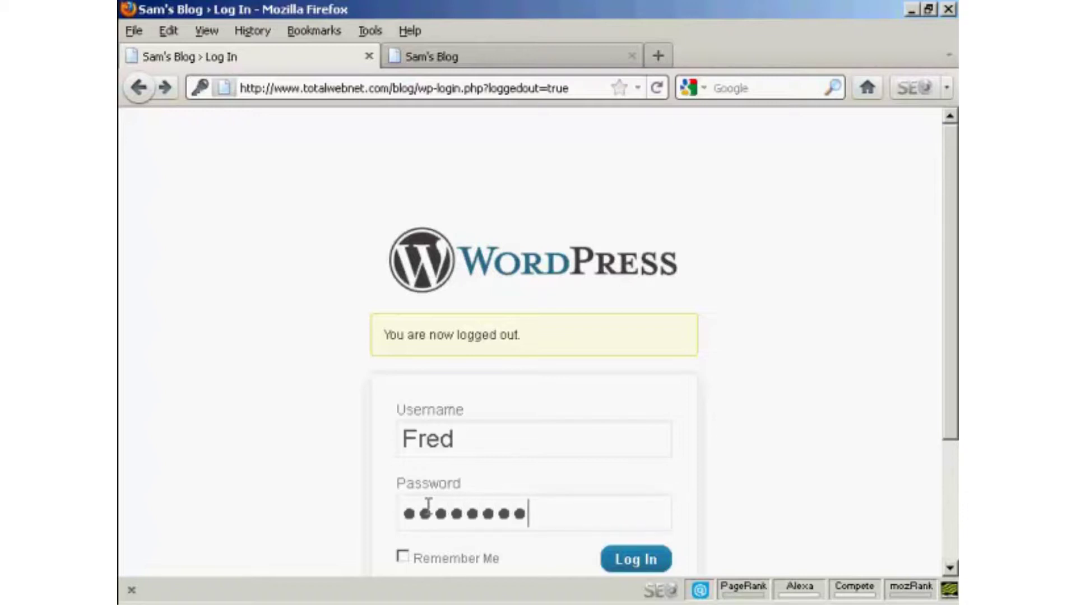
click(633, 563)
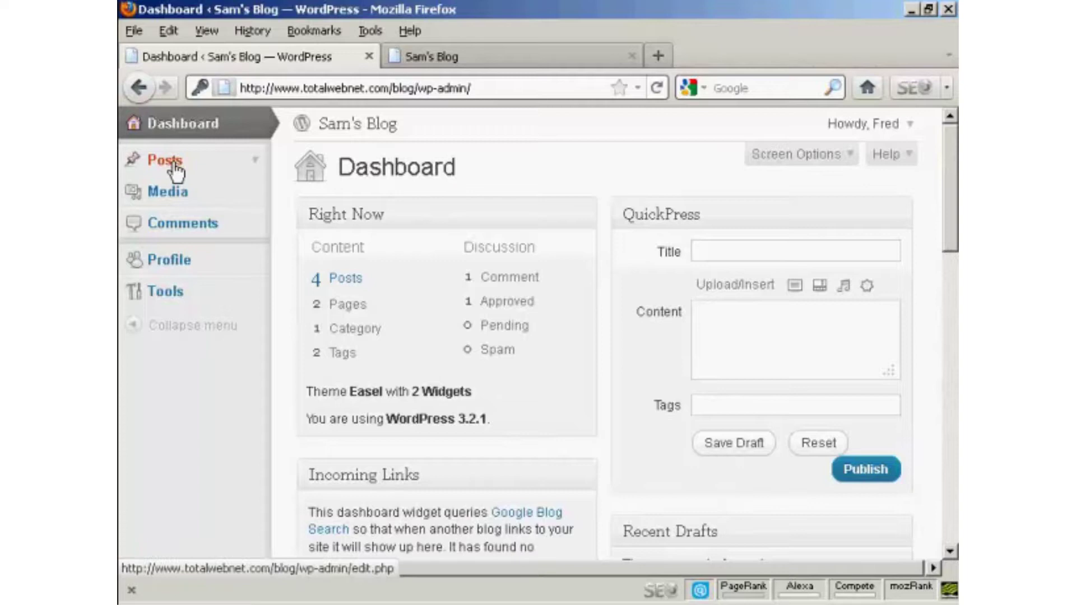
As the Author, visit Posts, the Media Library and Comments, then open the Howdy account menu.
click(256, 164)
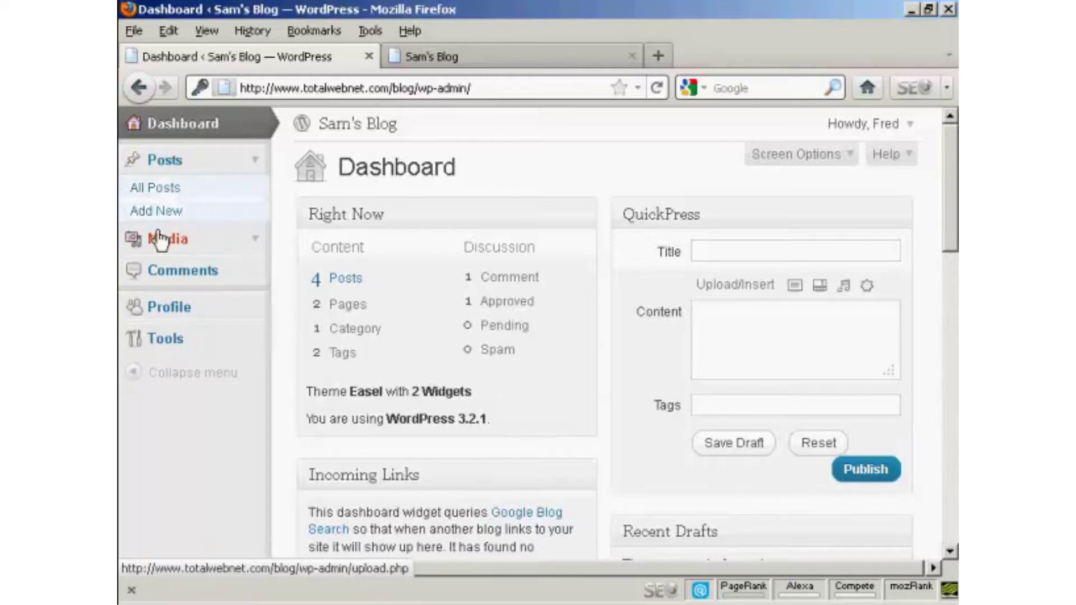
click(182, 244)
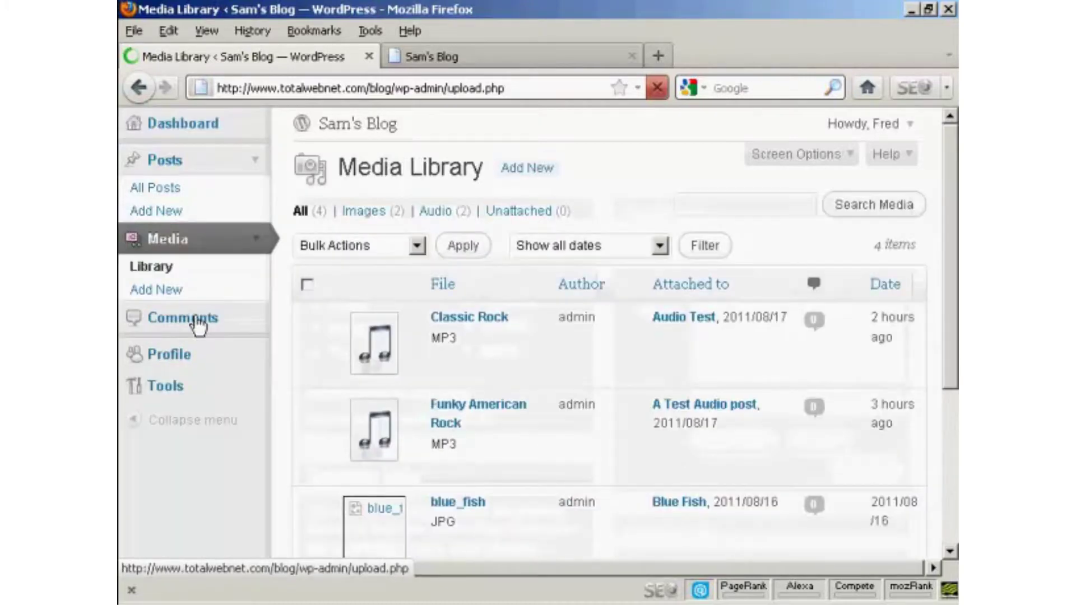
click(203, 323)
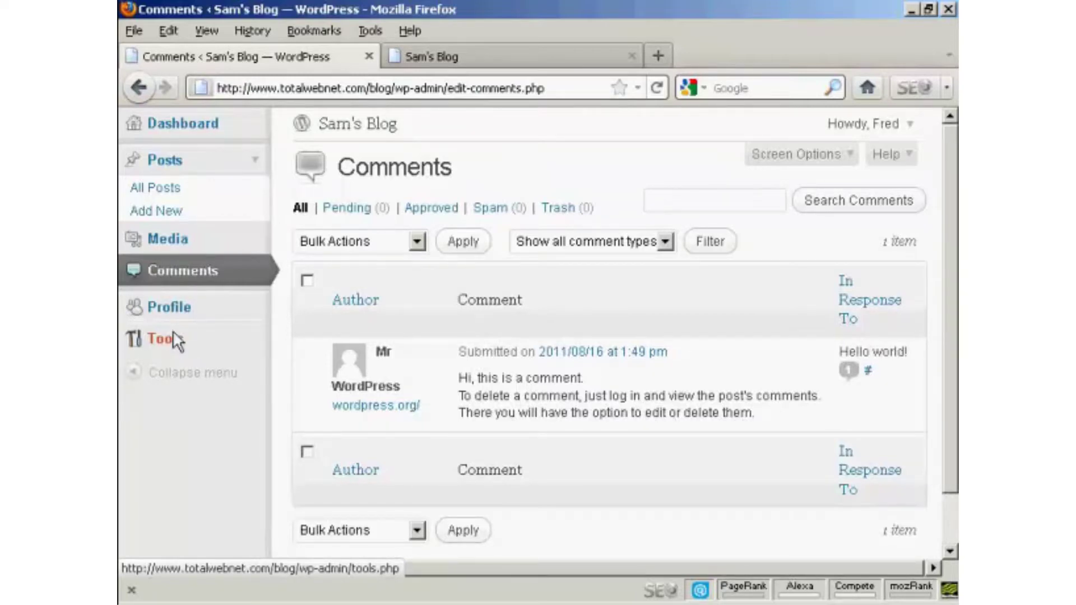
click(911, 125)
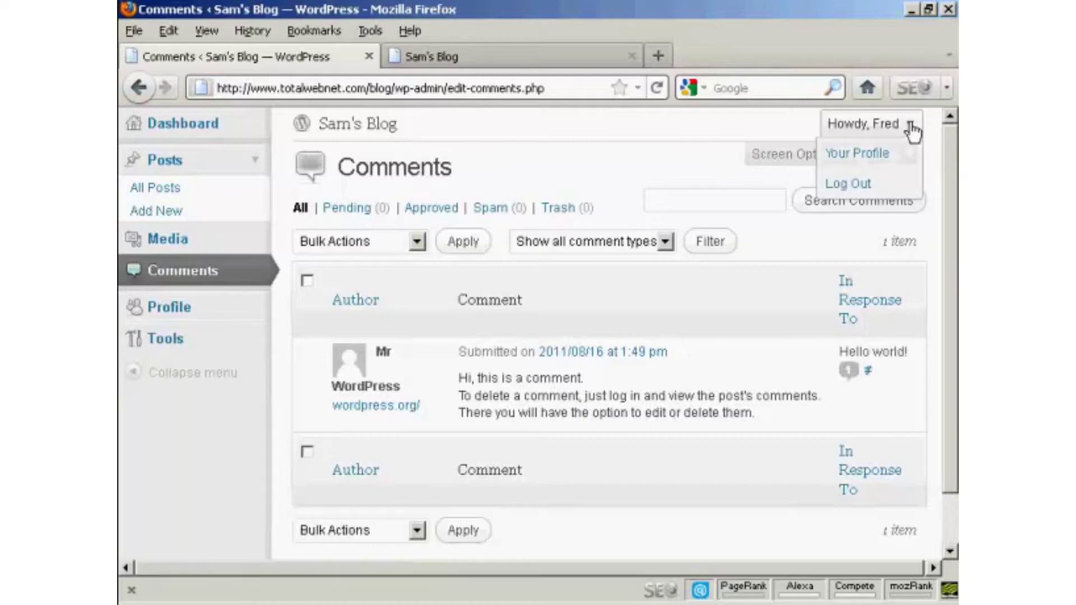
Log out of the Author account, sign back in as admin, and open the Users list.
click(845, 185)
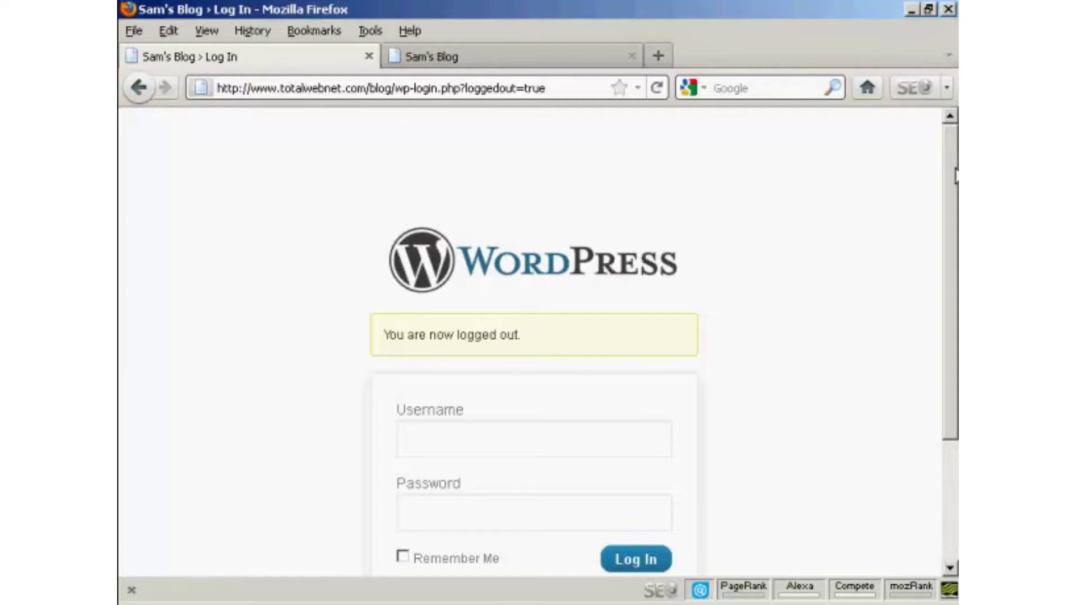
drag(955, 176, 953, 262)
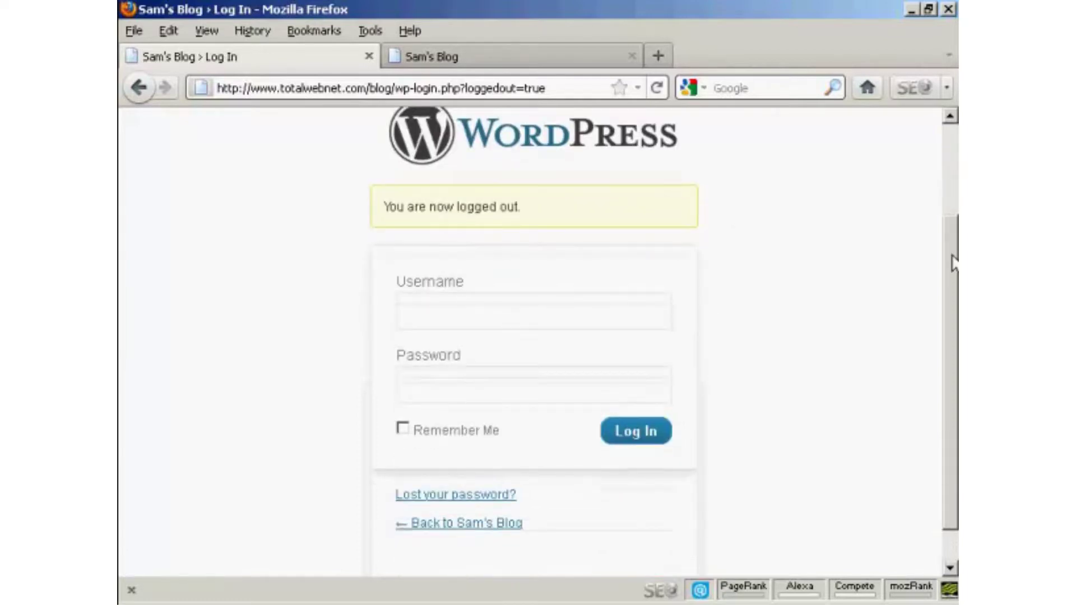
click(436, 314)
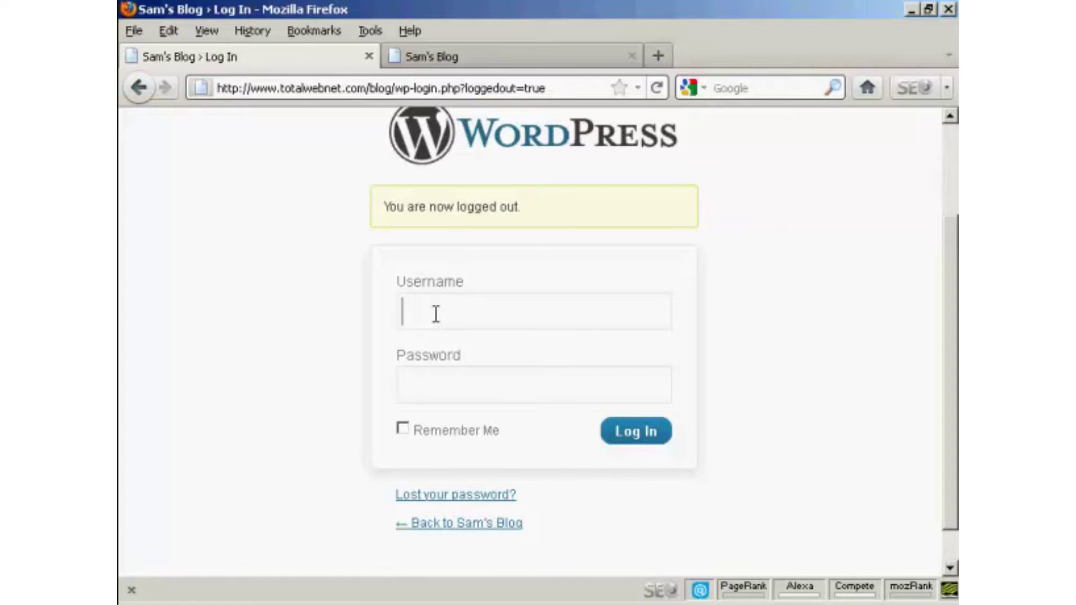
text(Admin)
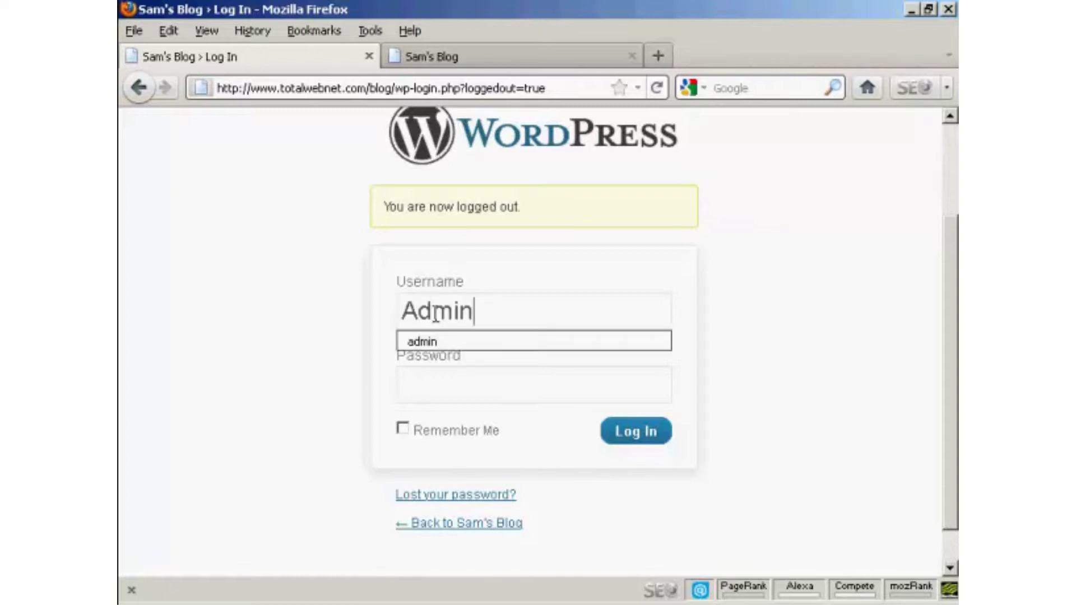
click(447, 343)
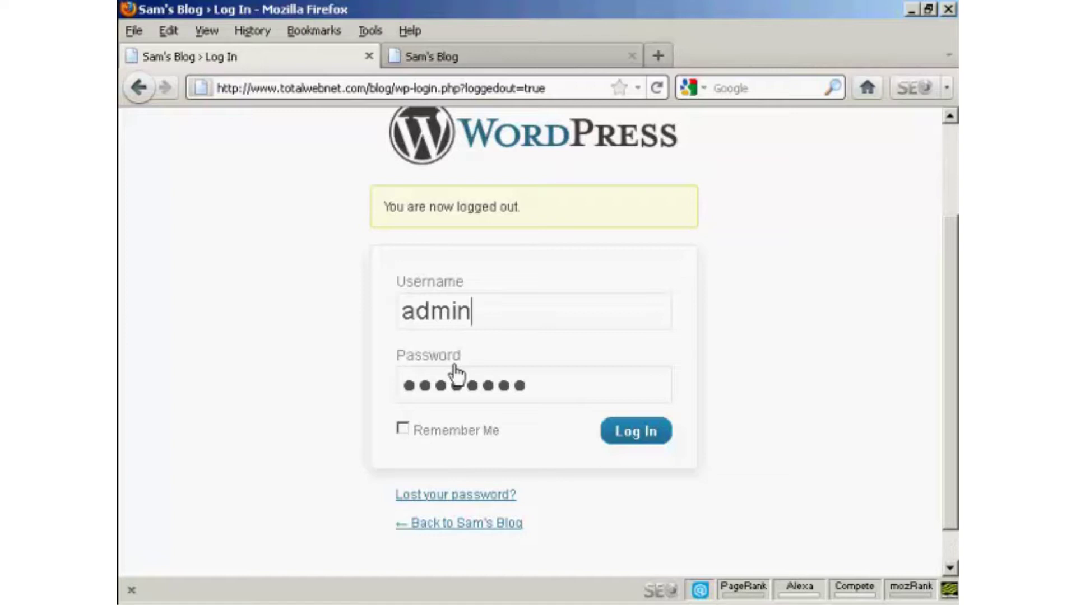
click(645, 433)
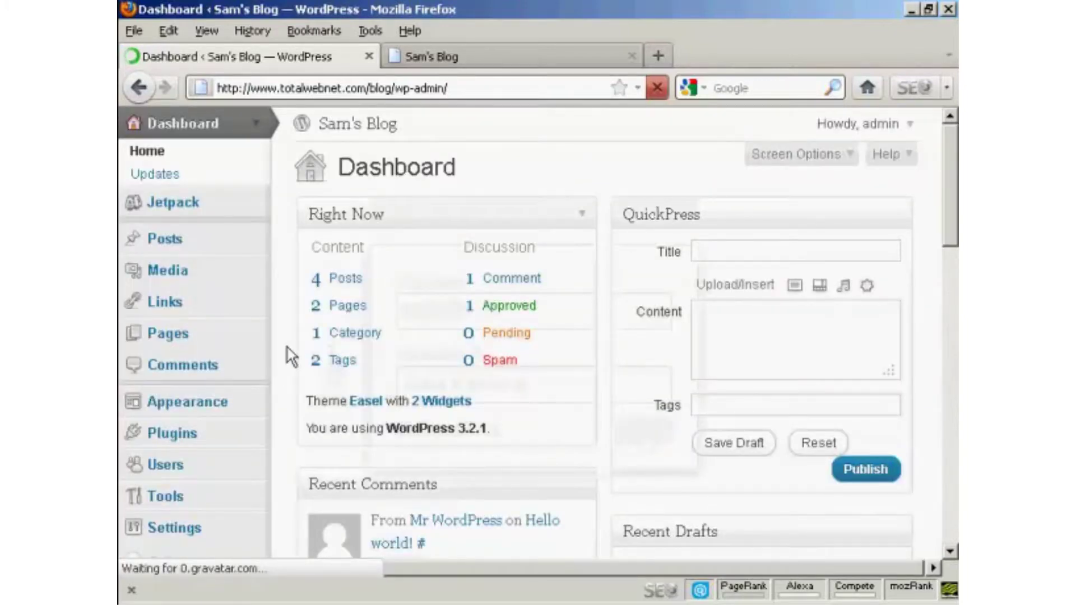
scroll(460, 340, down, 5)
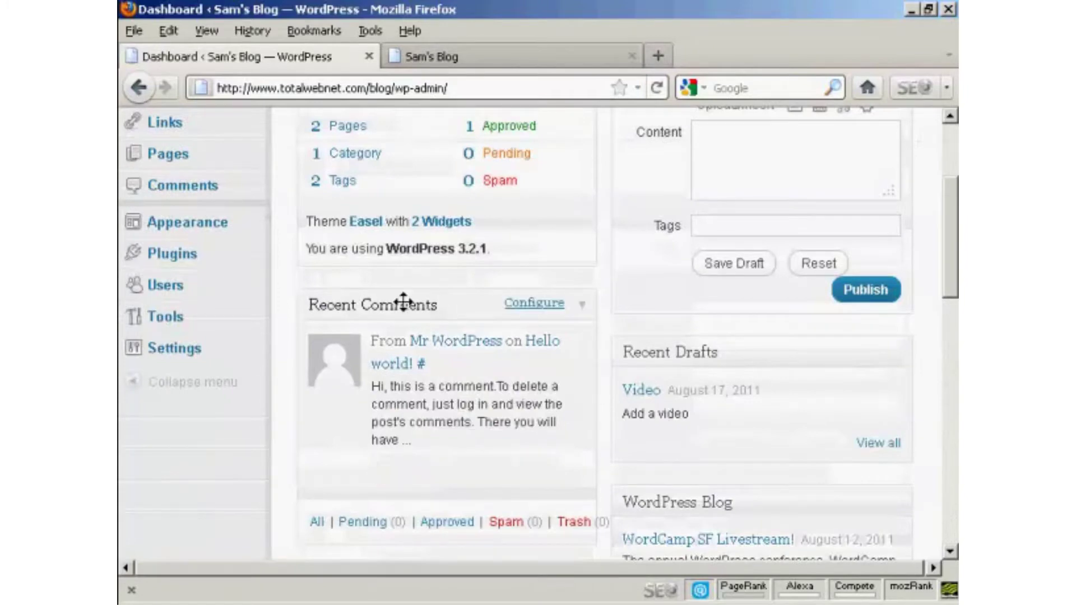
click(165, 287)
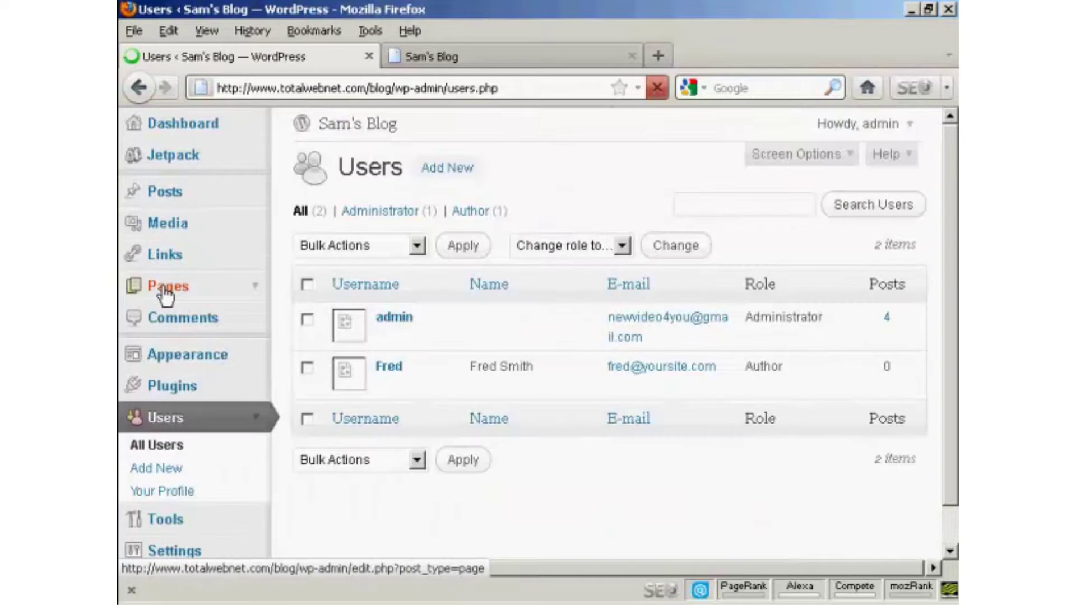
Open the Add New User form and enter the second user's username and e-mail address.
click(166, 471)
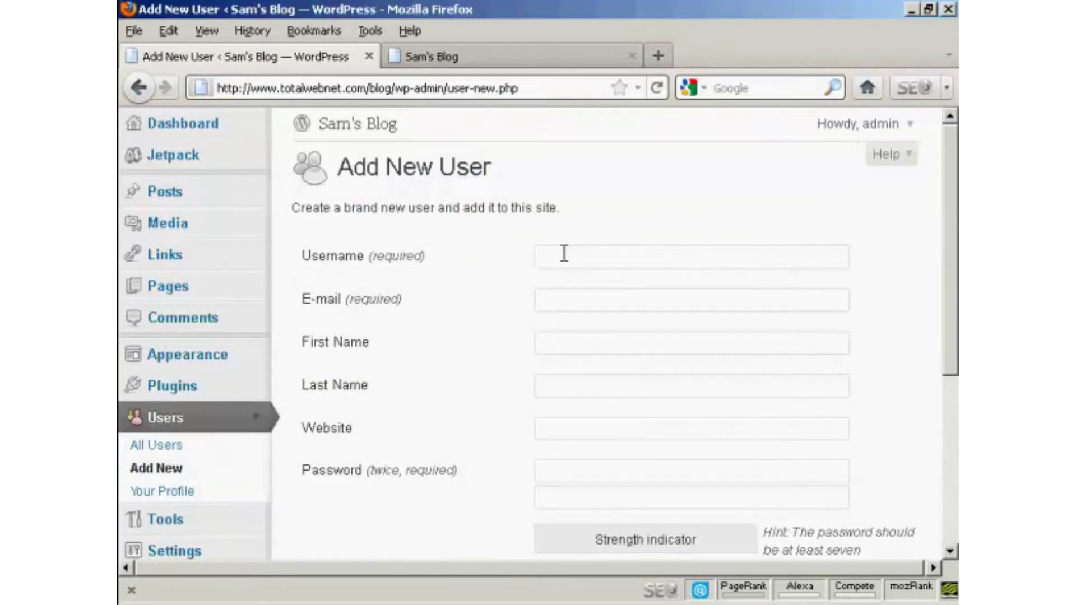
click(563, 254)
text(Jane)
click(553, 291)
text(jane@yoursi)
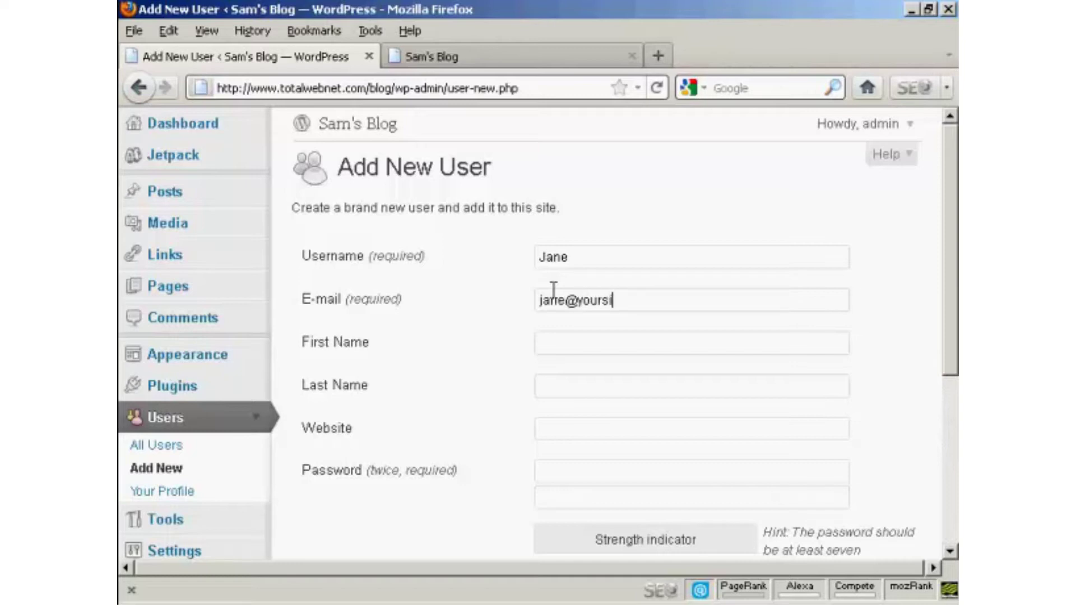
text(te.com)
Enter the matching password twice, leaving the role set to Subscriber.
drag(955, 177, 955, 258)
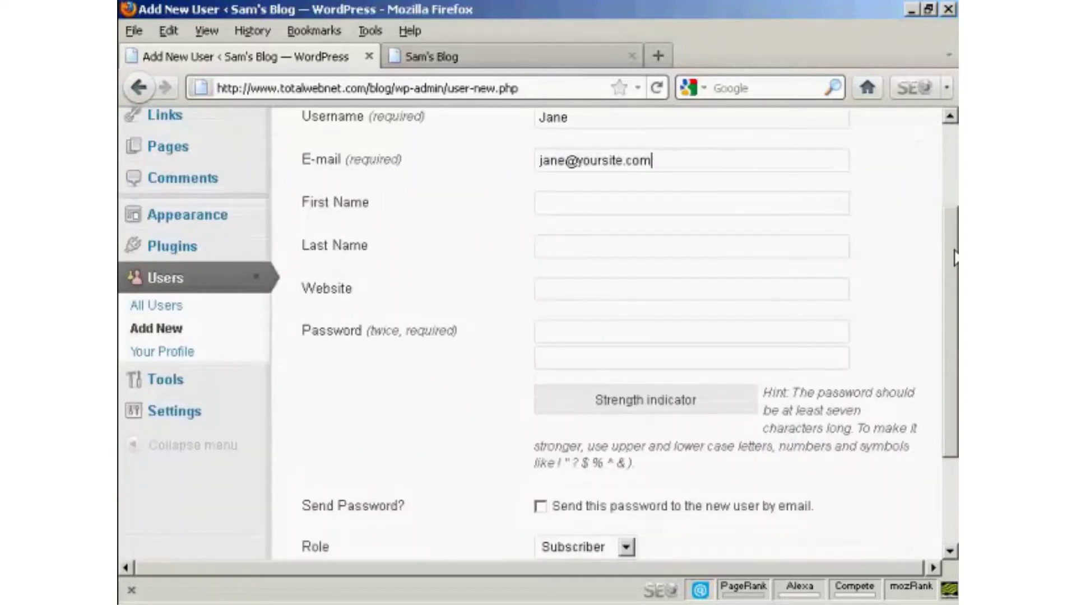
click(581, 330)
text(abc)
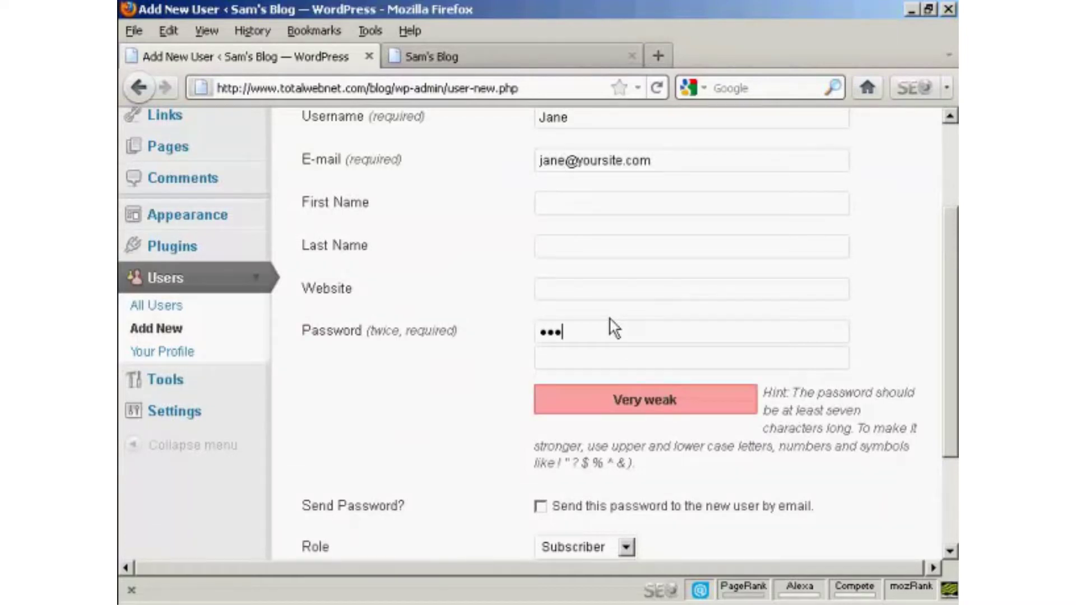
text(123456)
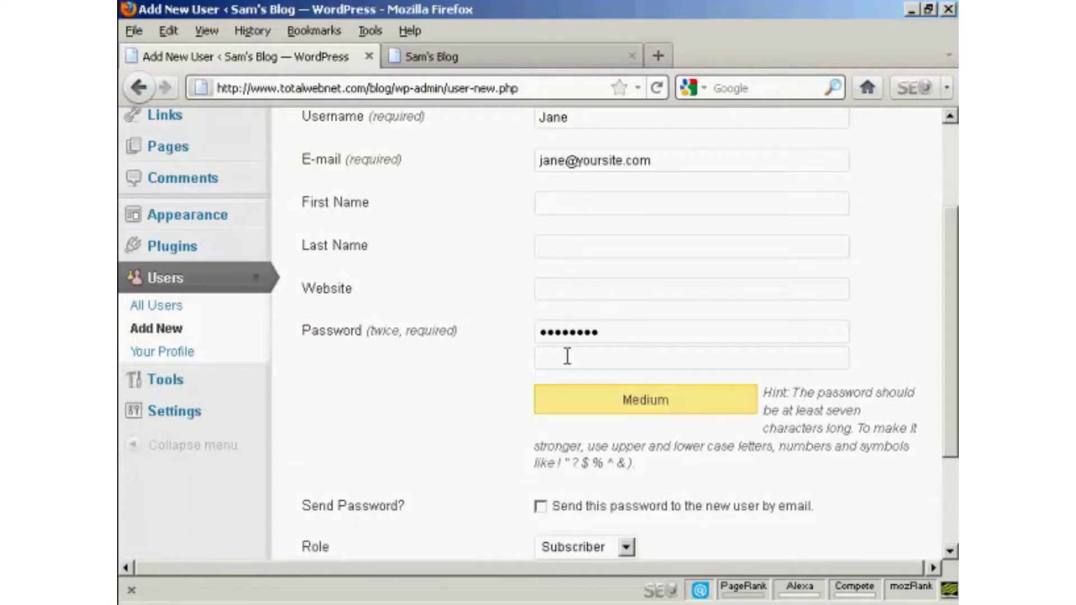
click(560, 360)
text(ab)
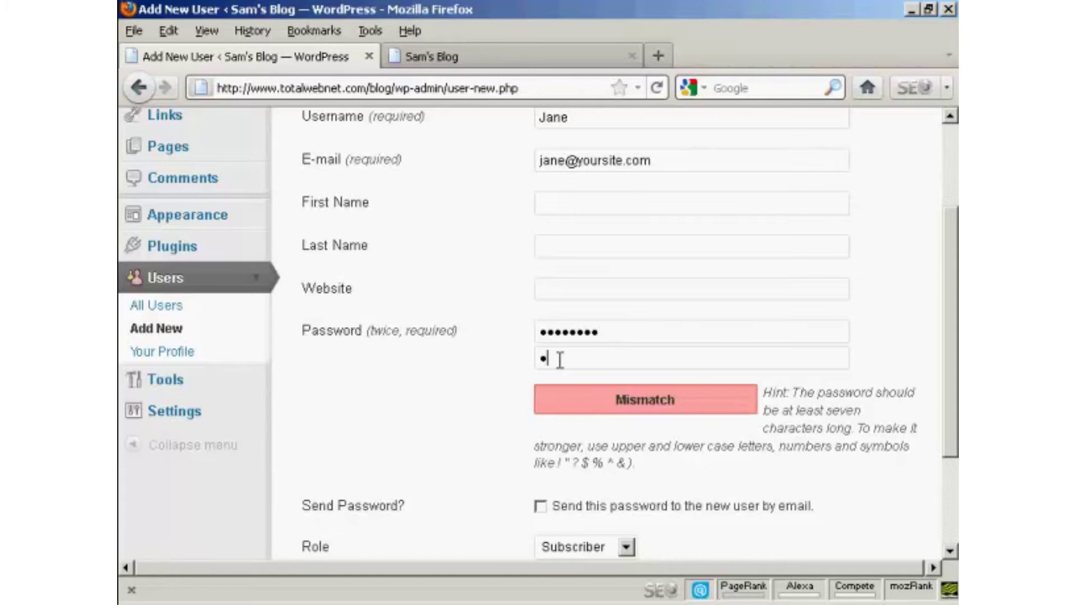
text(c123456)
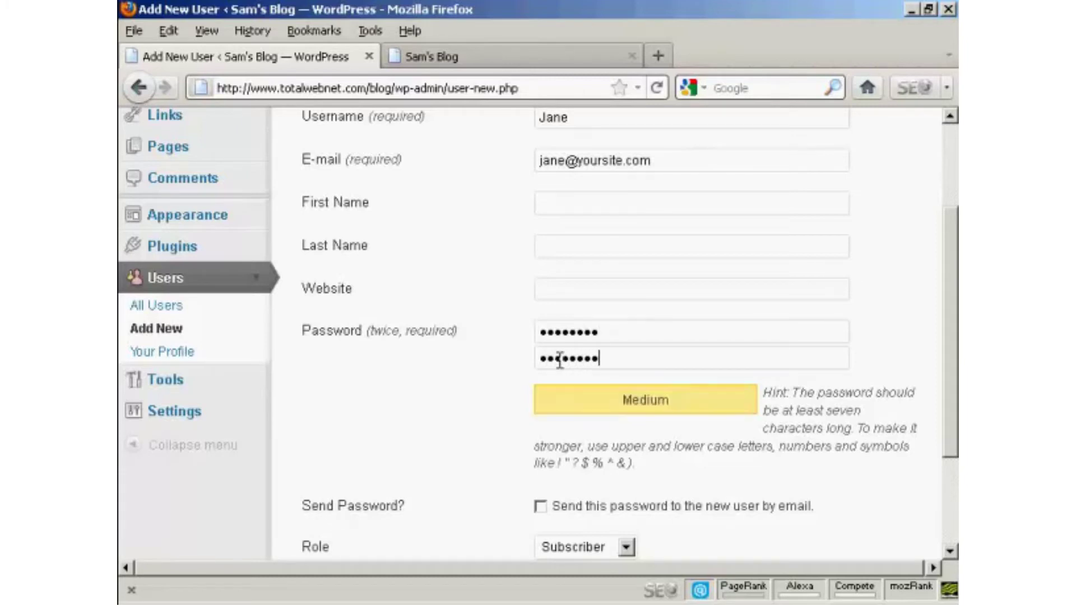
drag(953, 310, 953, 395)
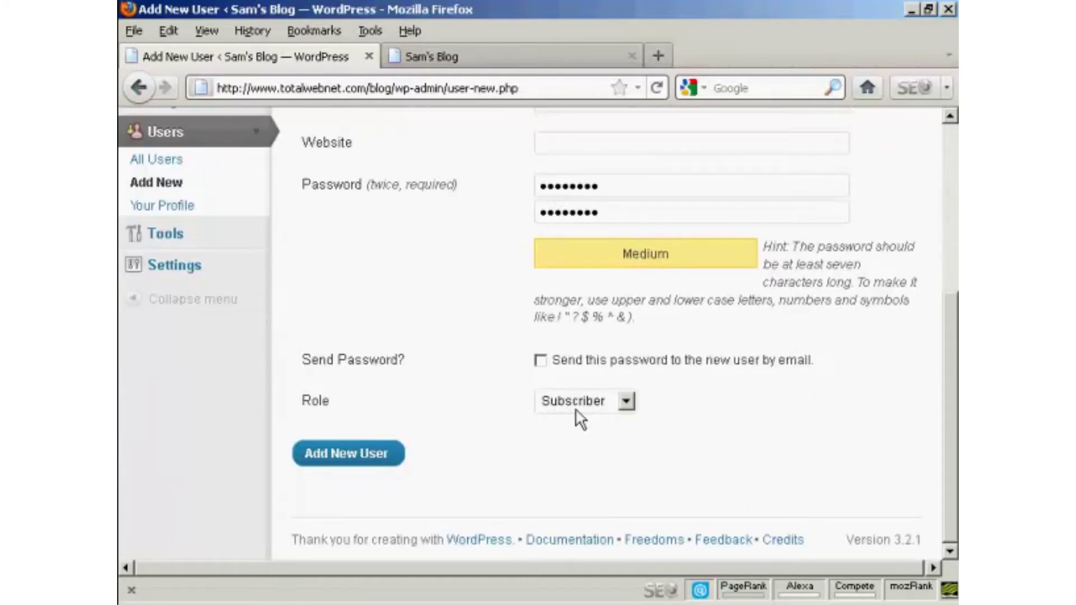
click(350, 457)
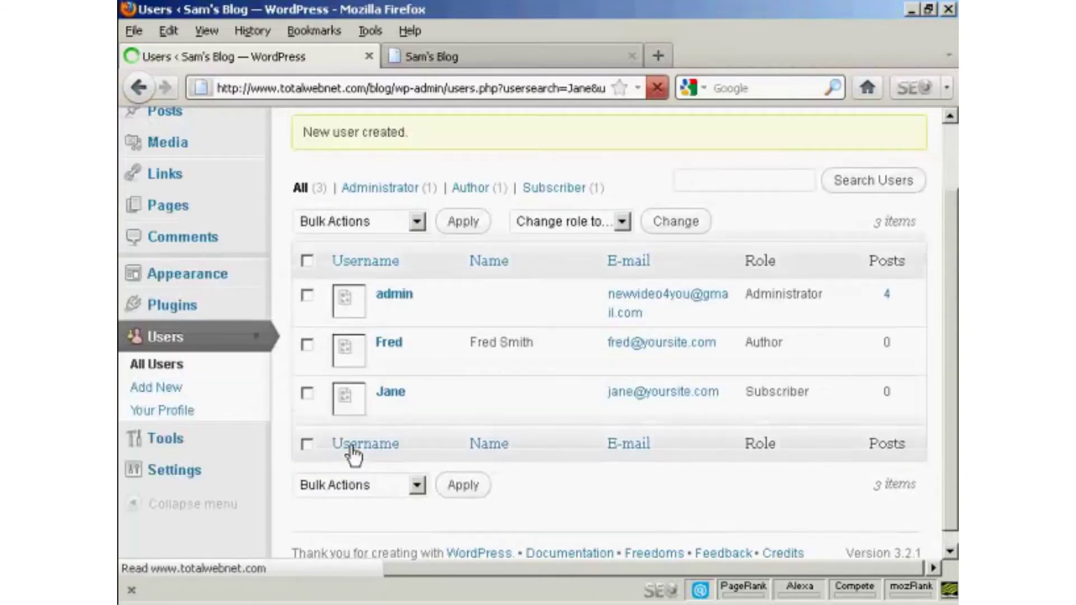
mouse_move(387, 402)
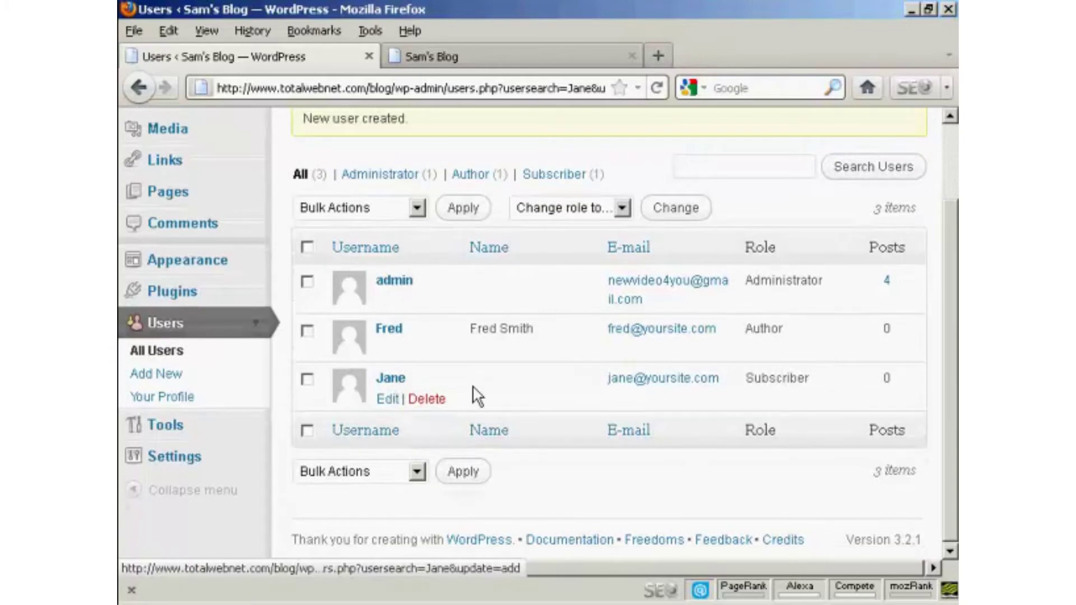
scroll(953, 196, up, 3)
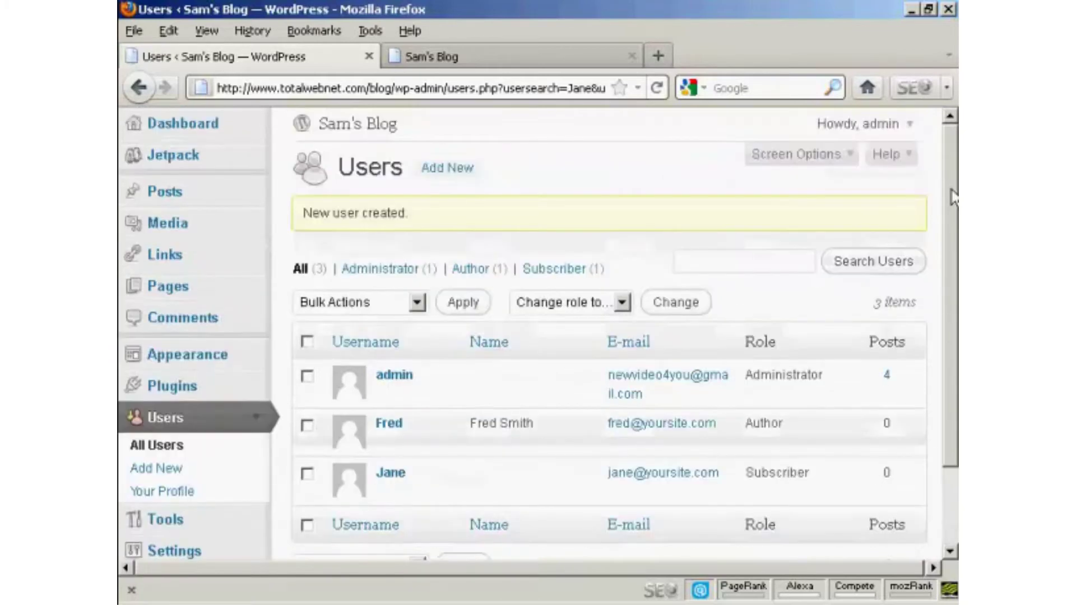
Log out of admin and sign in with the Subscriber's username and password.
click(909, 125)
click(845, 184)
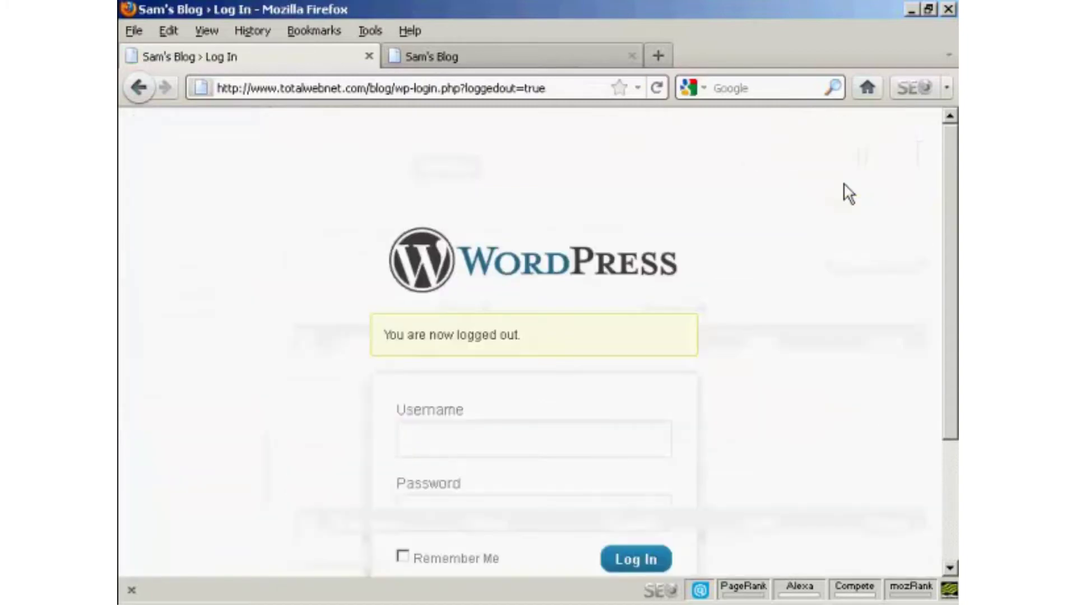
drag(955, 160, 956, 232)
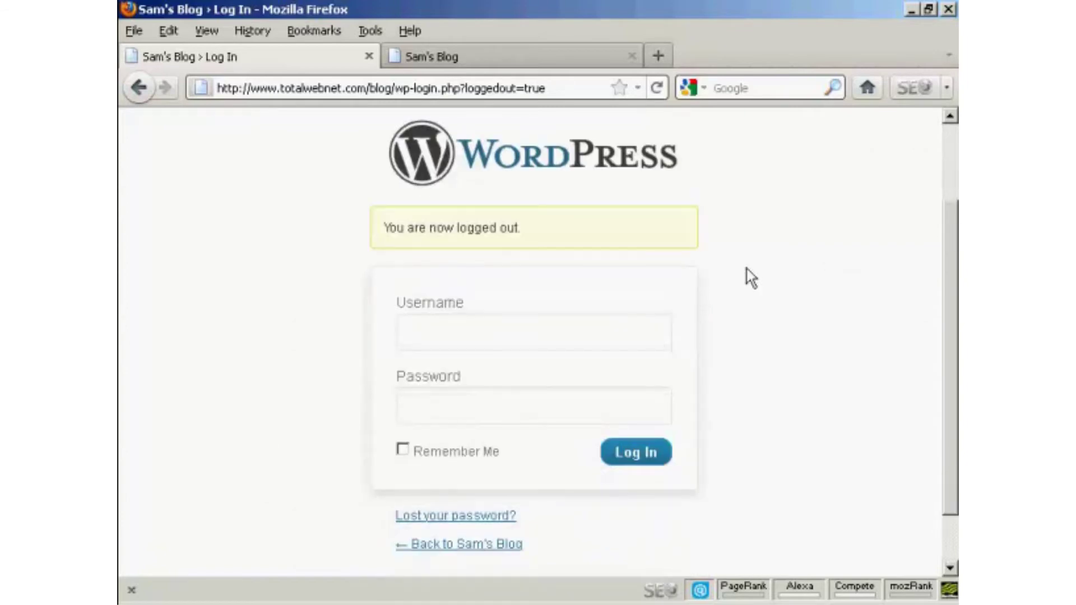
click(441, 333)
text(jane)
click(438, 405)
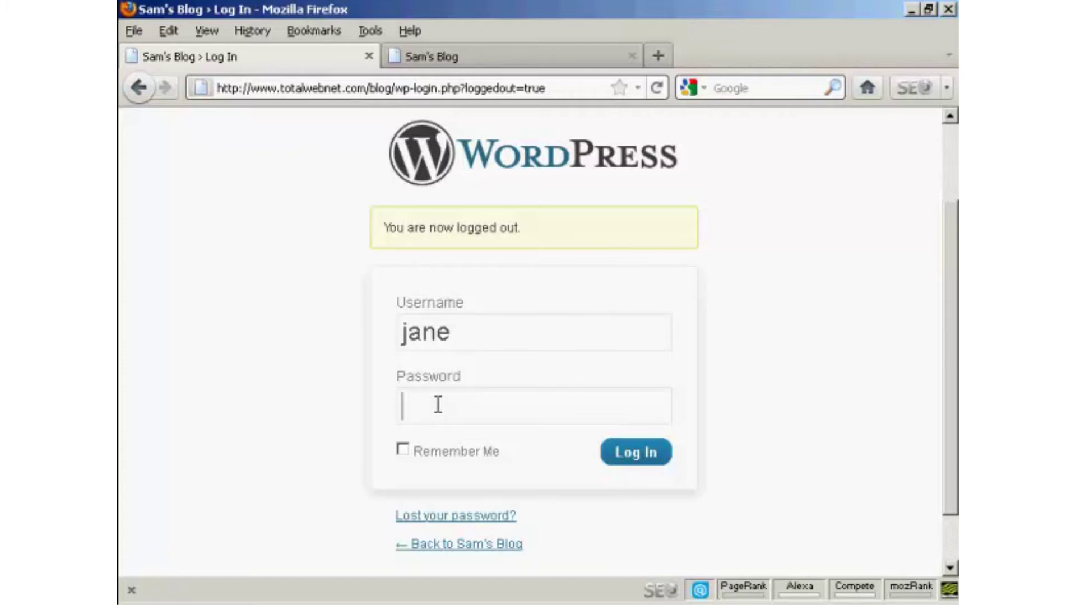
text(••••••••)
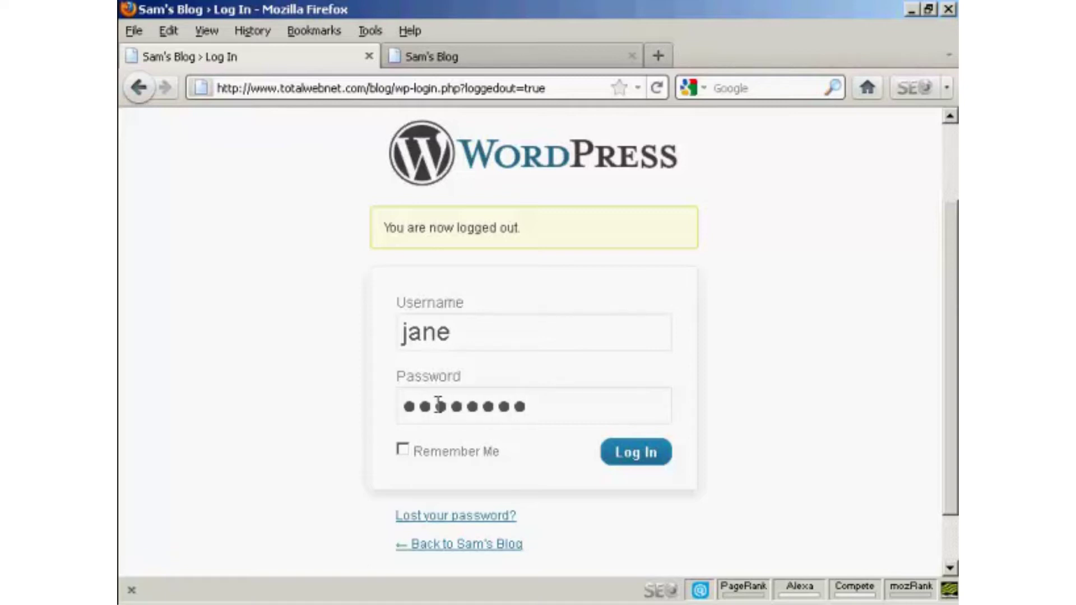
click(646, 455)
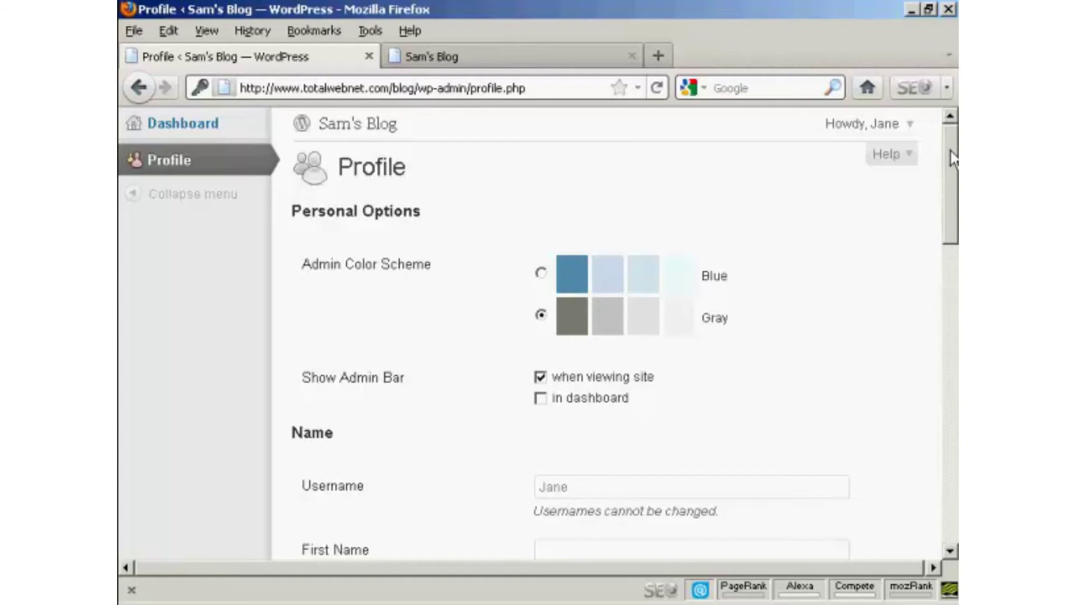
mouse_move(953, 160)
mouse_down()
mouse_move(942, 437)
mouse_move(956, 143)
mouse_up()
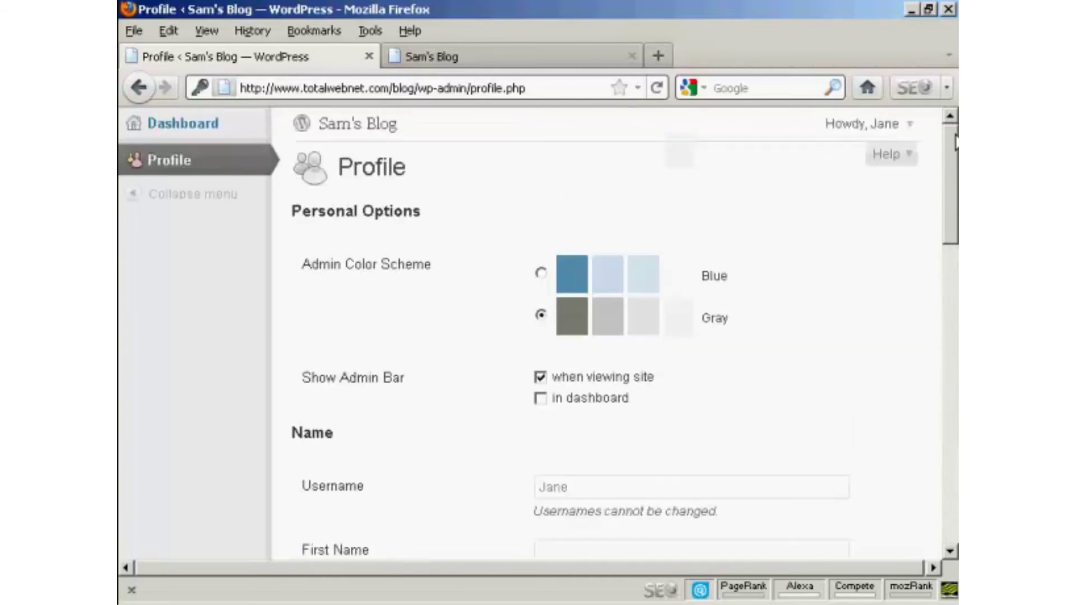
Log the Subscriber out of Sam's Blog from the account menu.
click(910, 126)
click(843, 185)
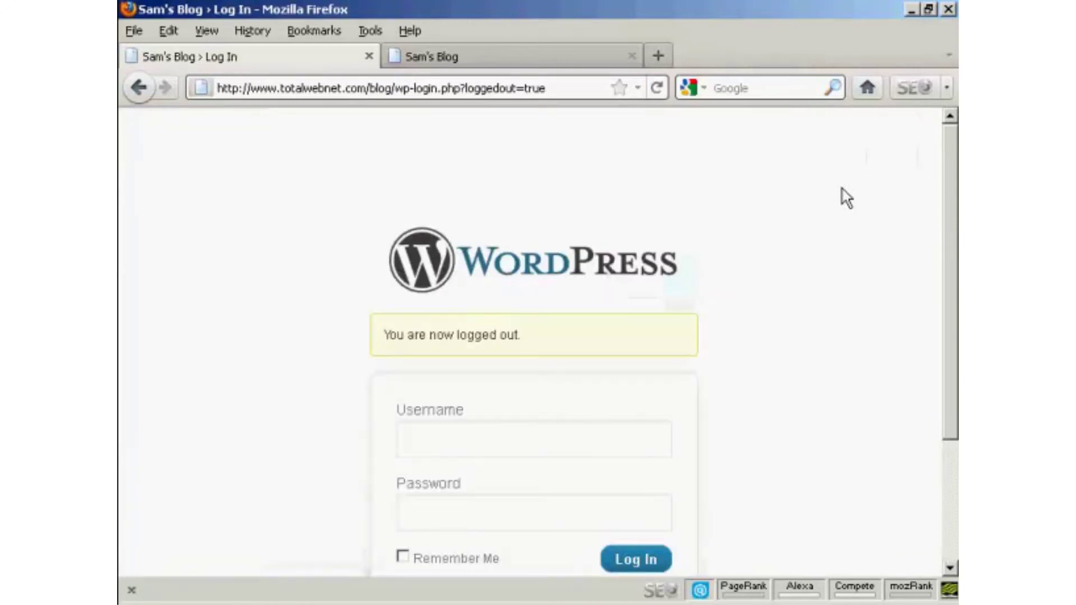
scroll(951, 252, down, 2)
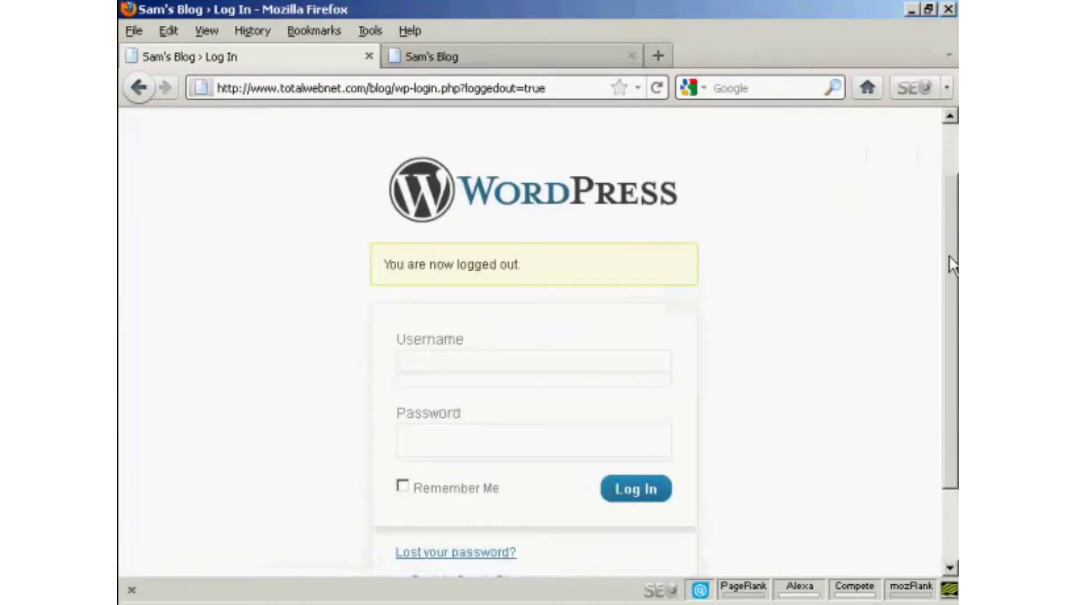
scroll(951, 263, down, 1)
Sign back in as admin using the saved admin username suggestion.
click(442, 334)
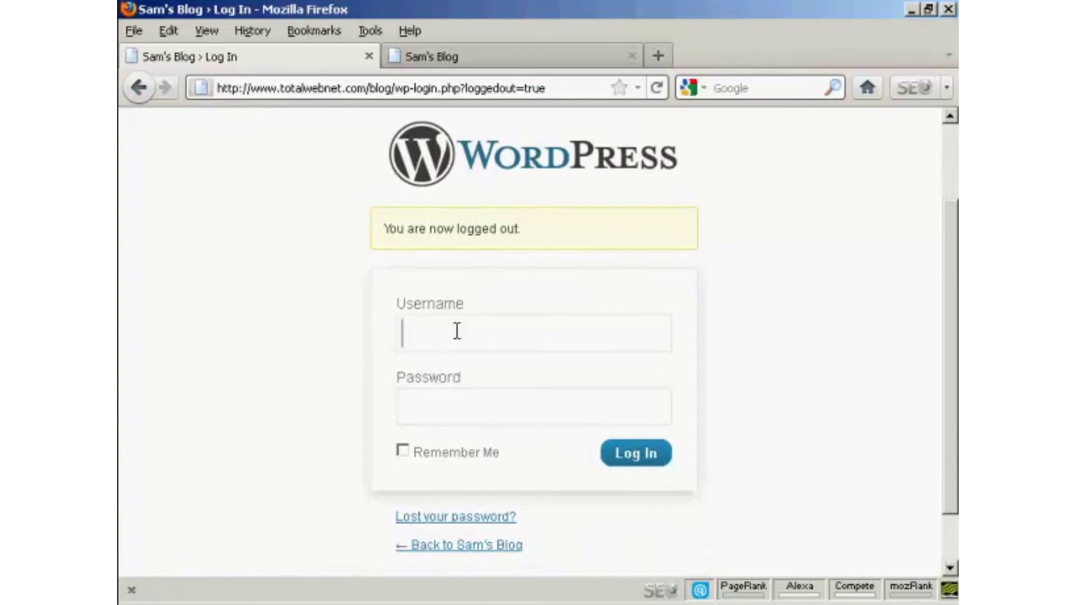
text(a)
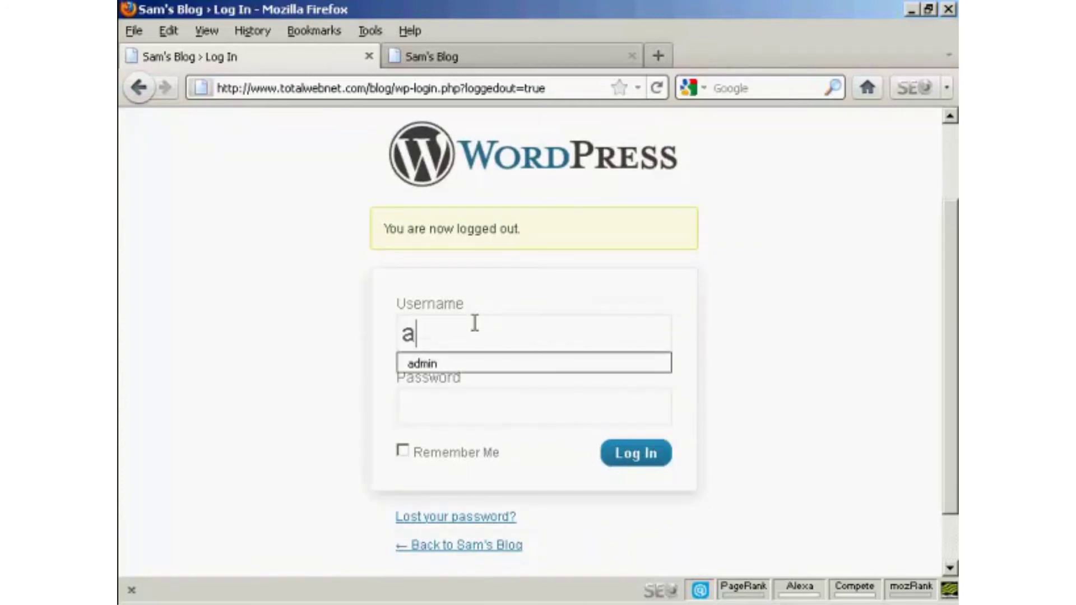
click(474, 360)
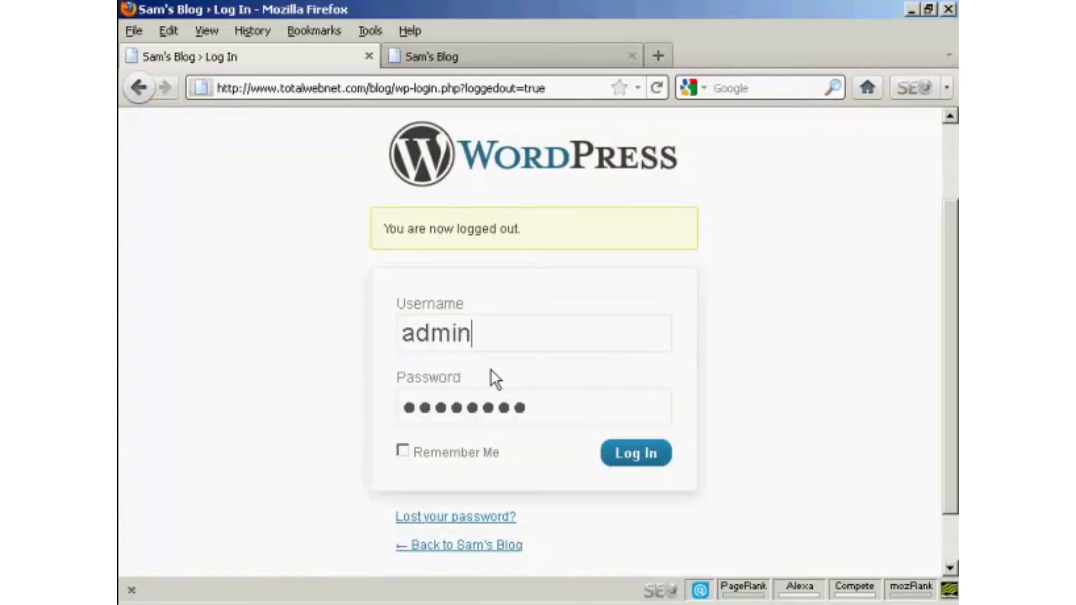
click(636, 457)
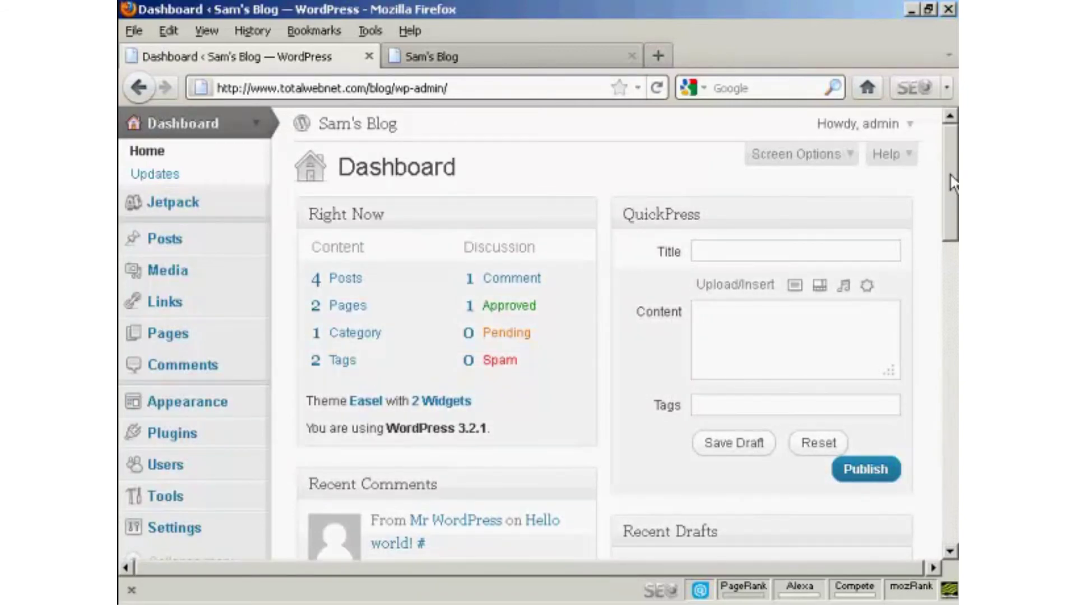
Open the Users list and start deleting the Author user (ID #2).
scroll(951, 202, down, 3)
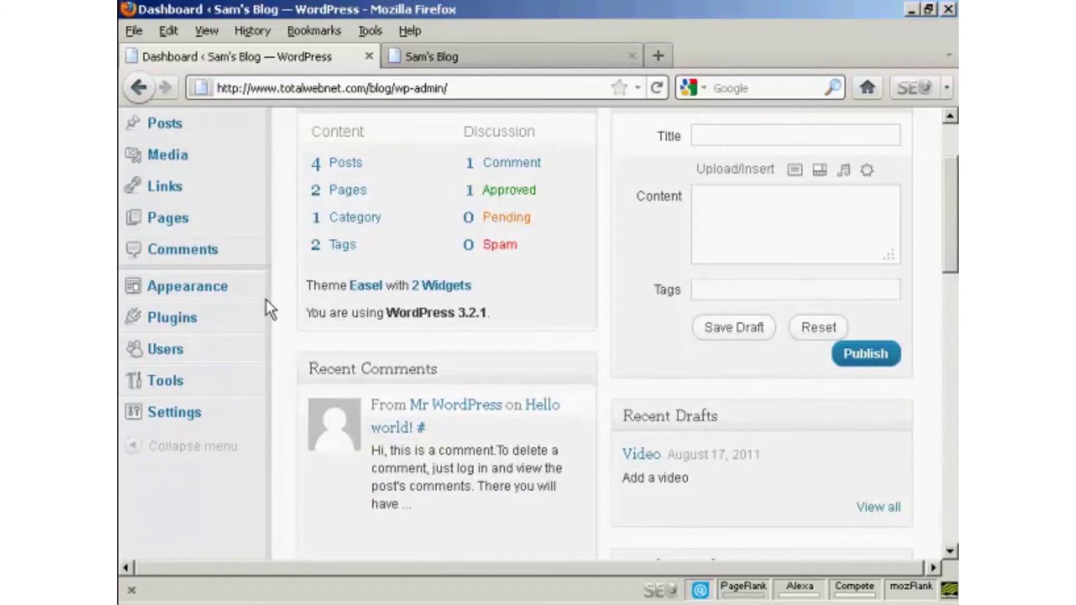
click(177, 358)
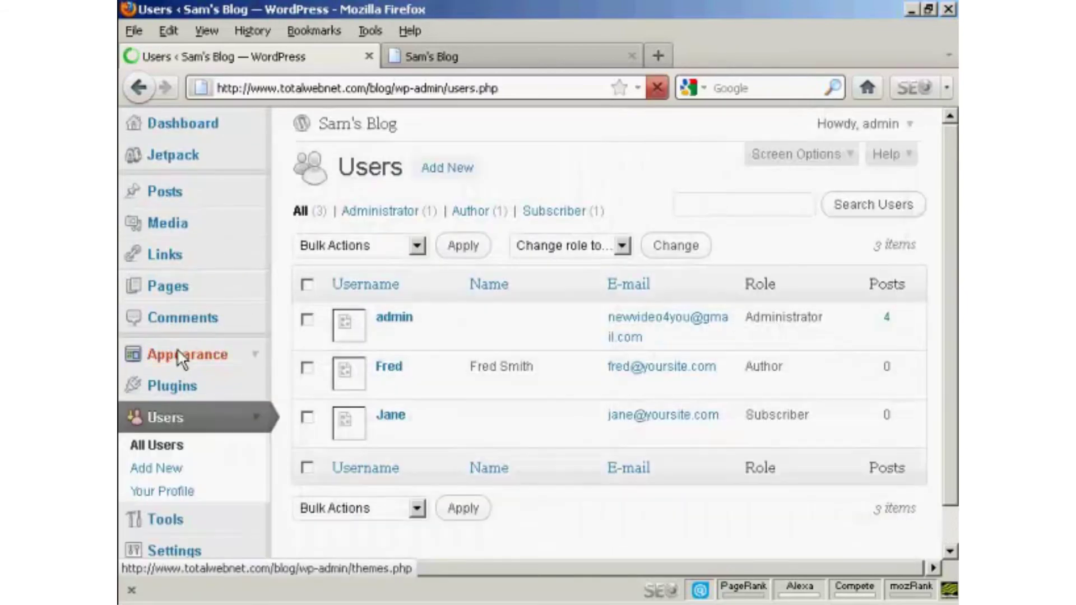
mouse_move(401, 364)
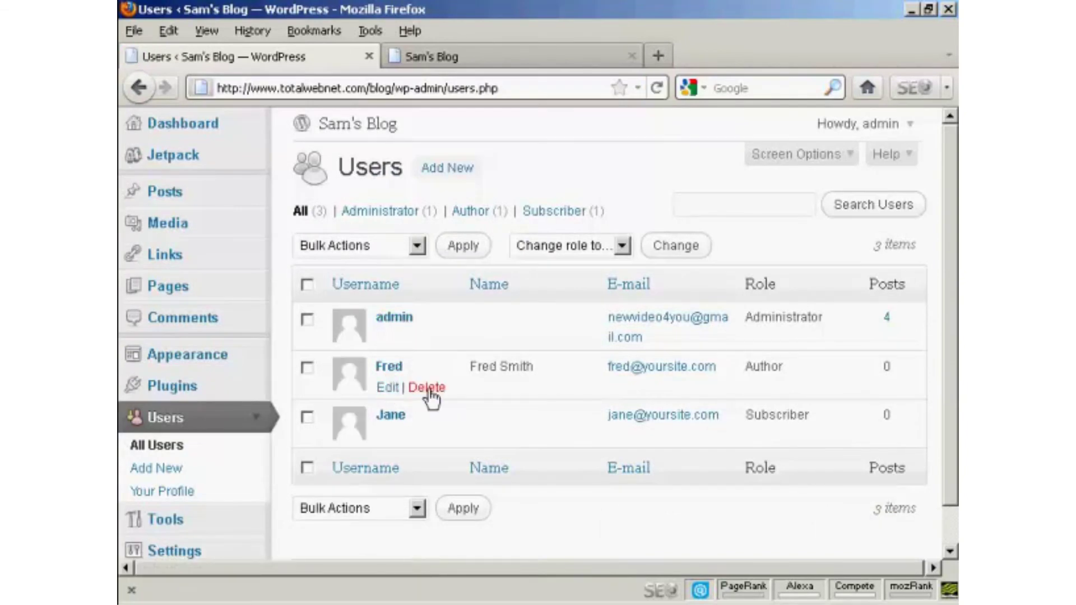
click(427, 388)
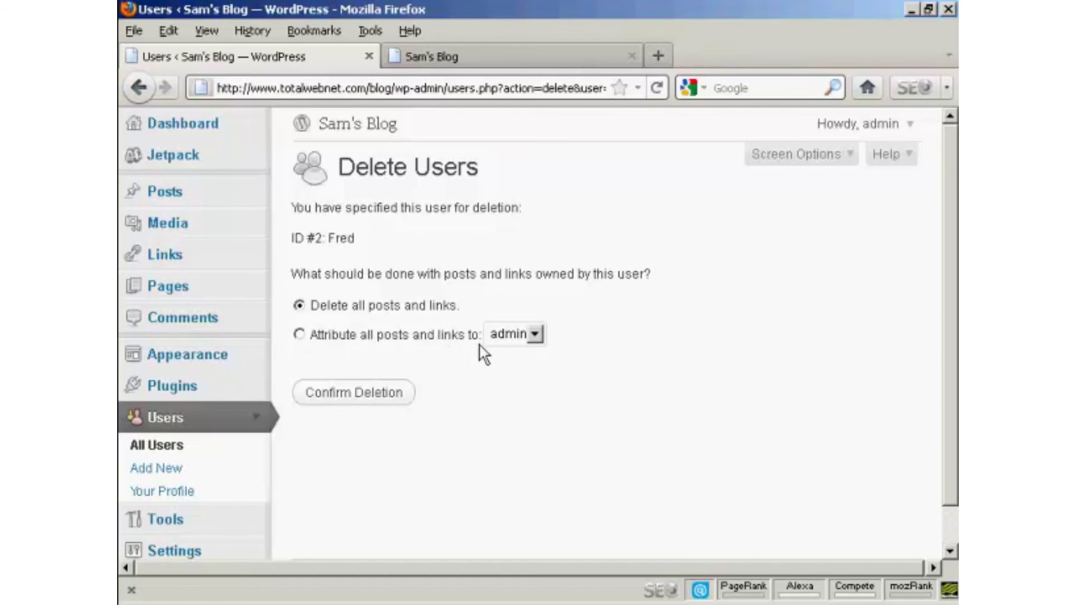
Confirm deleting the Author user, keeping 'Delete all posts and links' instead of reassigning.
click(535, 335)
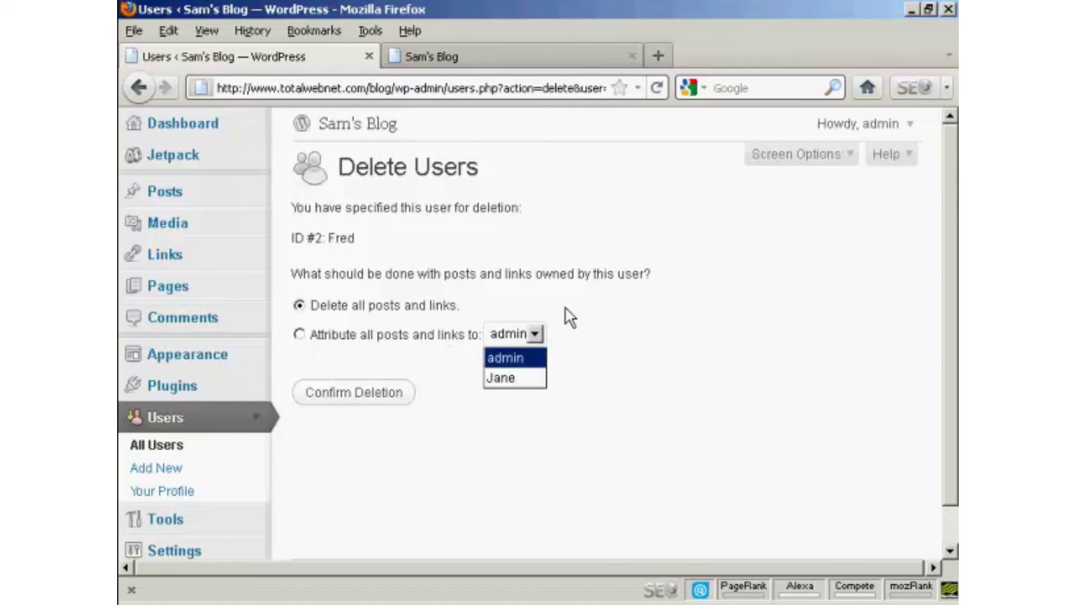
click(574, 320)
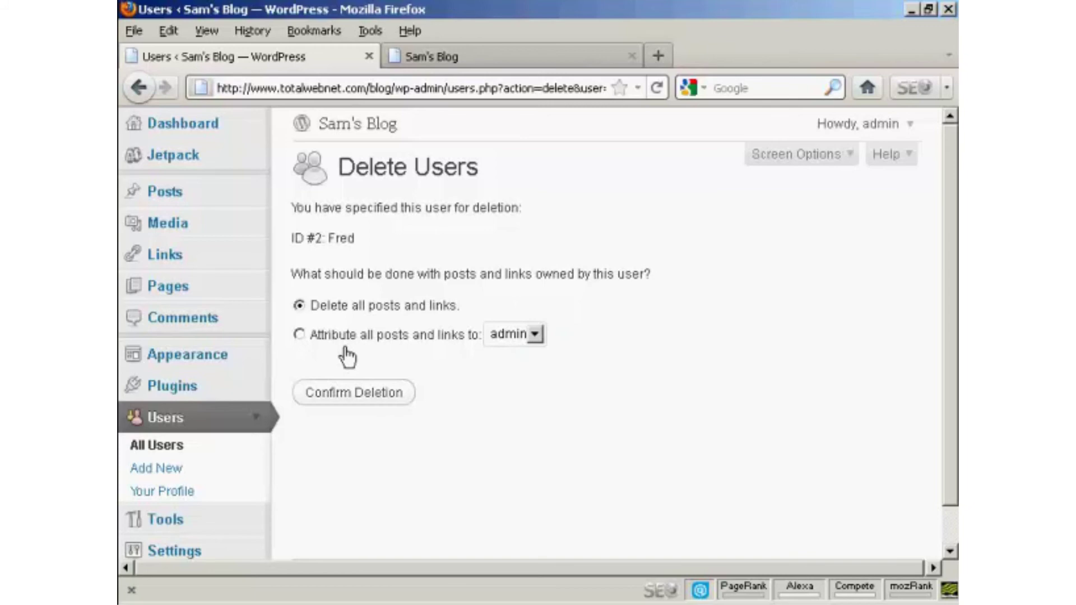
click(359, 396)
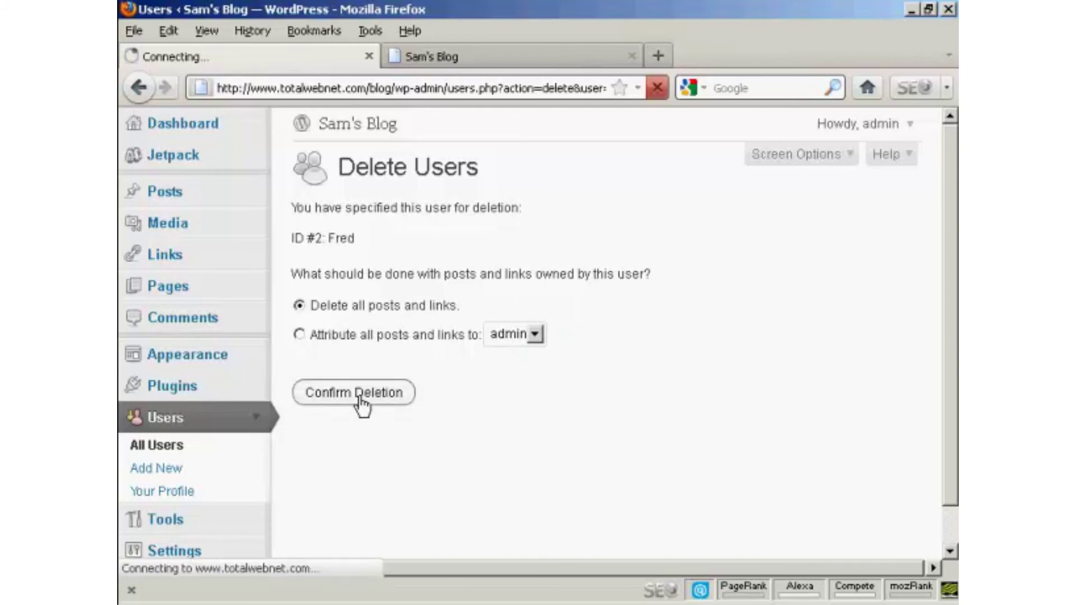